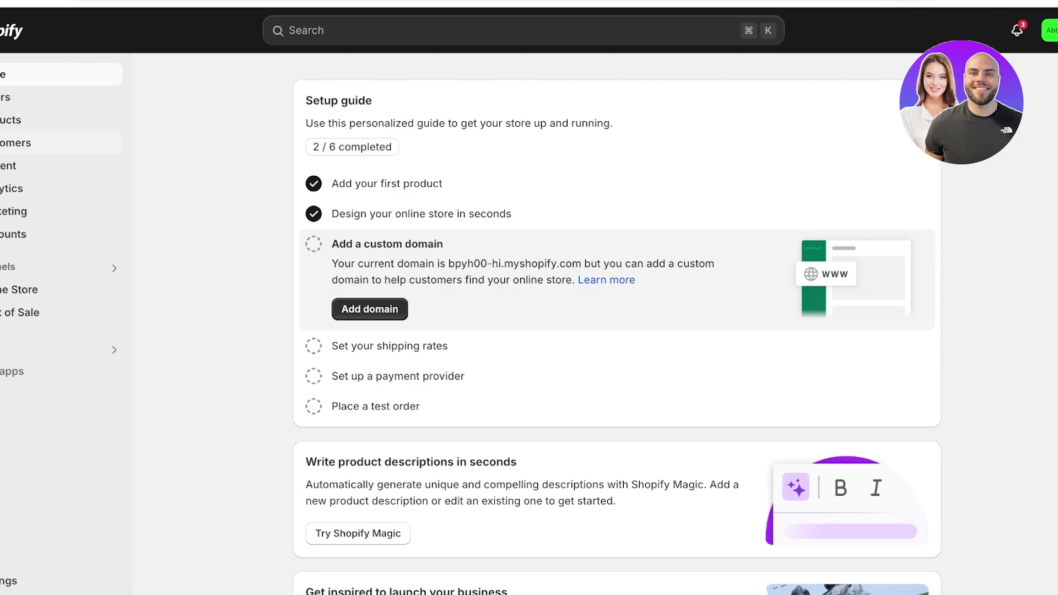
# Step: Open the products list and look at the blank product form and the CSV import option
pyautogui.click(60, 119)
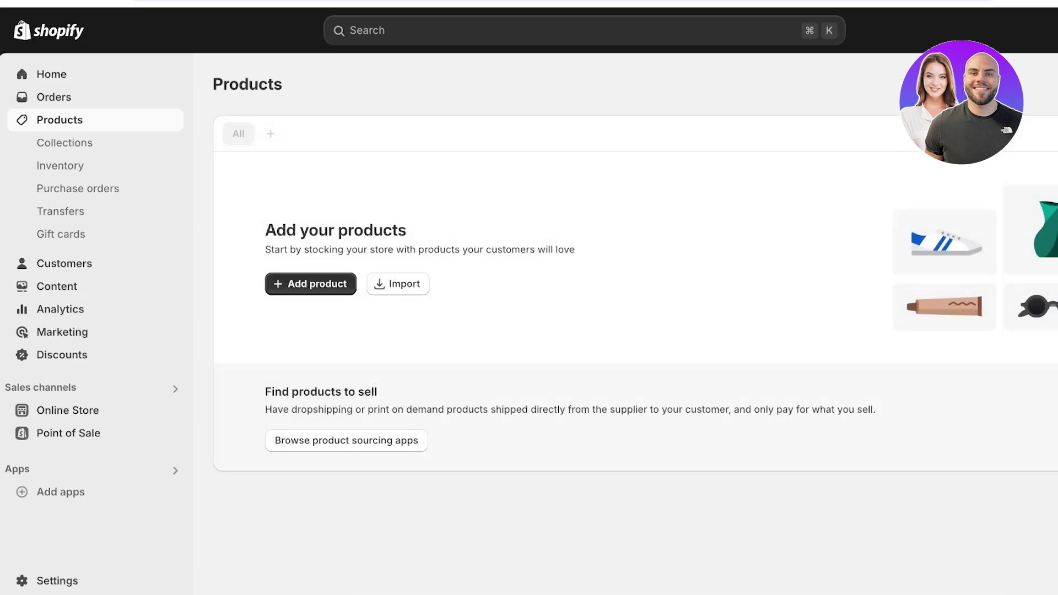
pyautogui.click(310, 284)
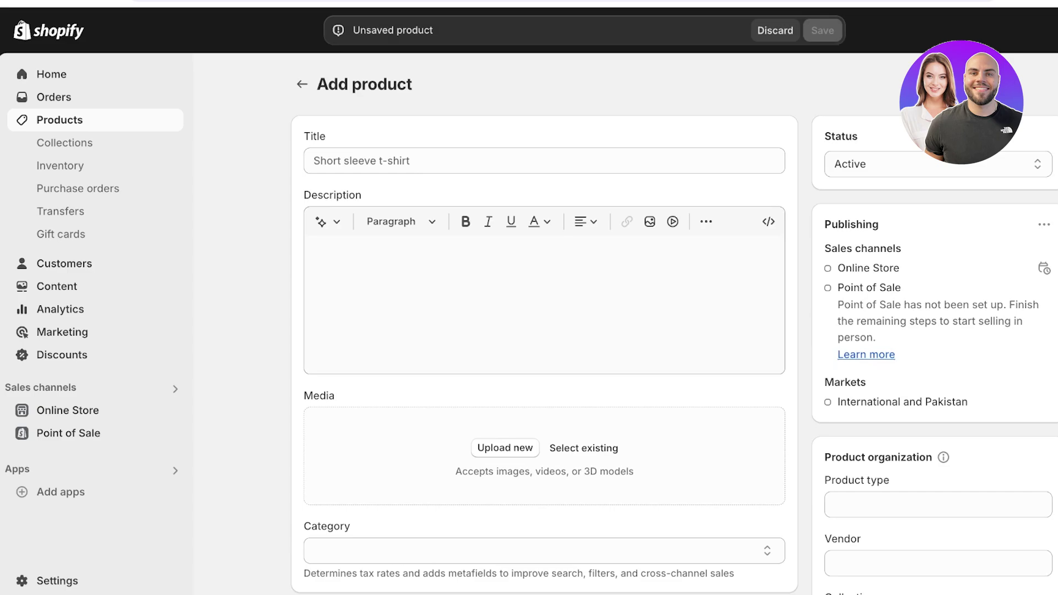
pyautogui.click(302, 83)
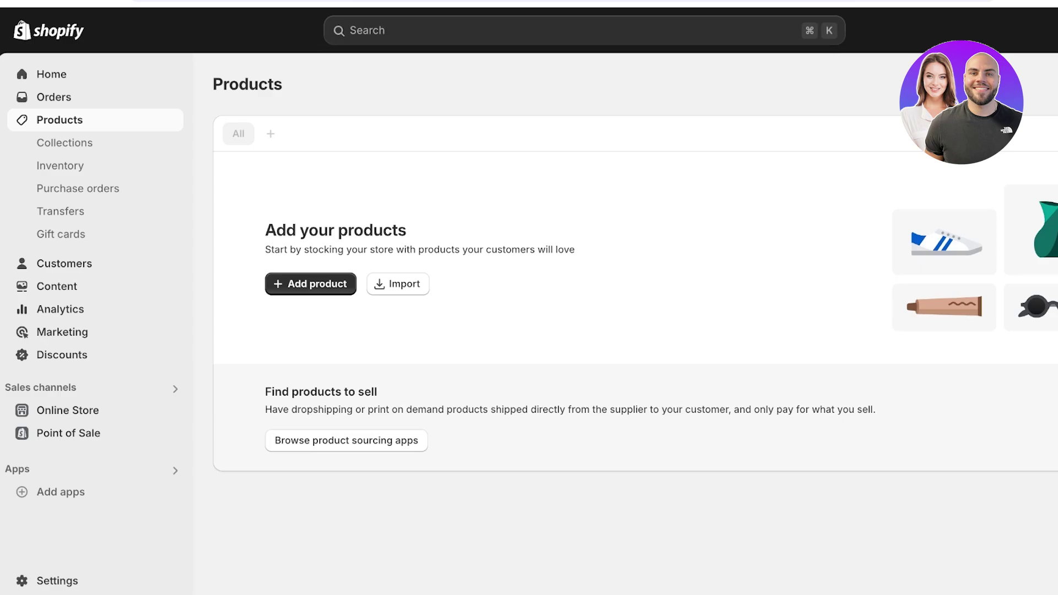
pyautogui.click(397, 284)
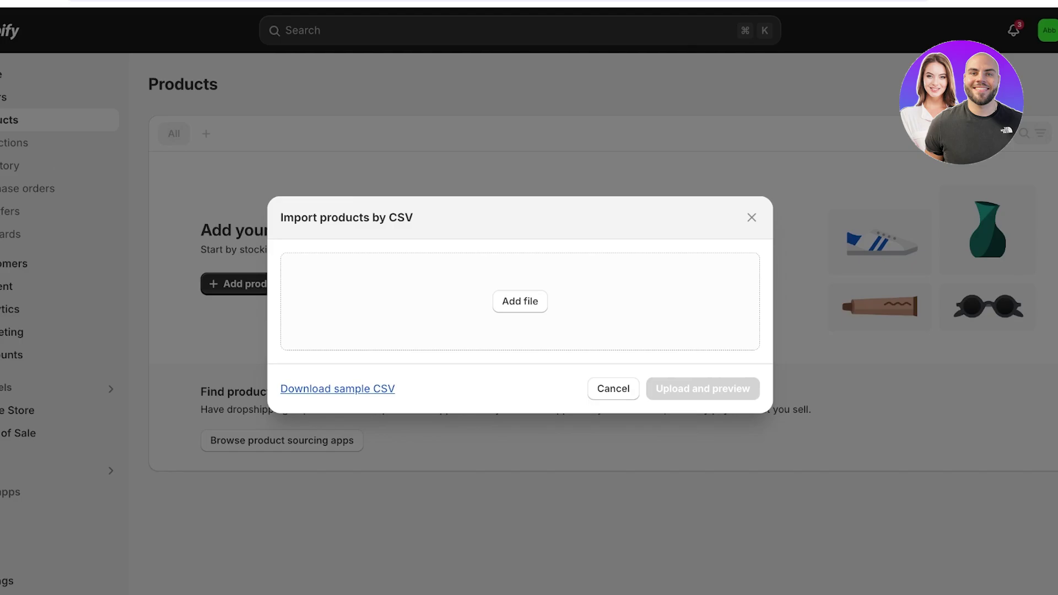
pyautogui.click(751, 217)
# Step: Start a new product and title it "Matte Liquid Lippie"
pyautogui.click(245, 283)
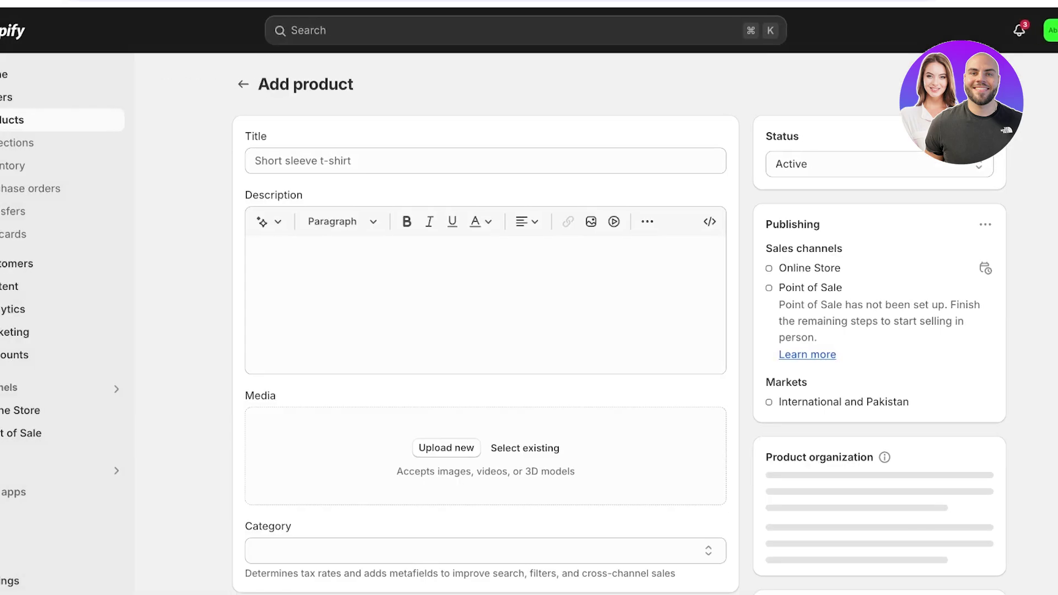
pyautogui.click(480, 160)
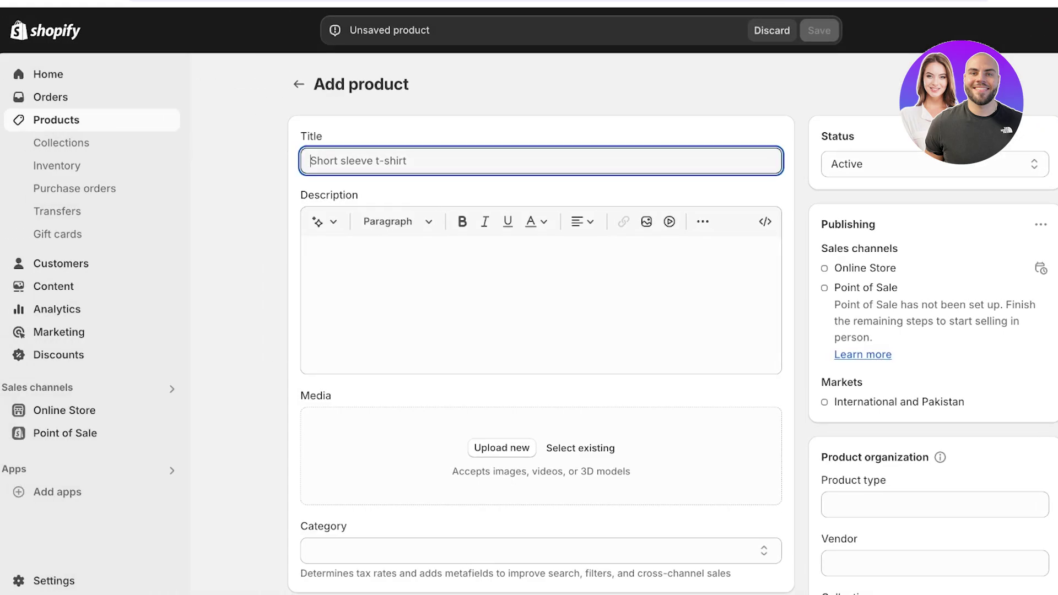
pyautogui.write('L')
pyautogui.press('BackSpace')
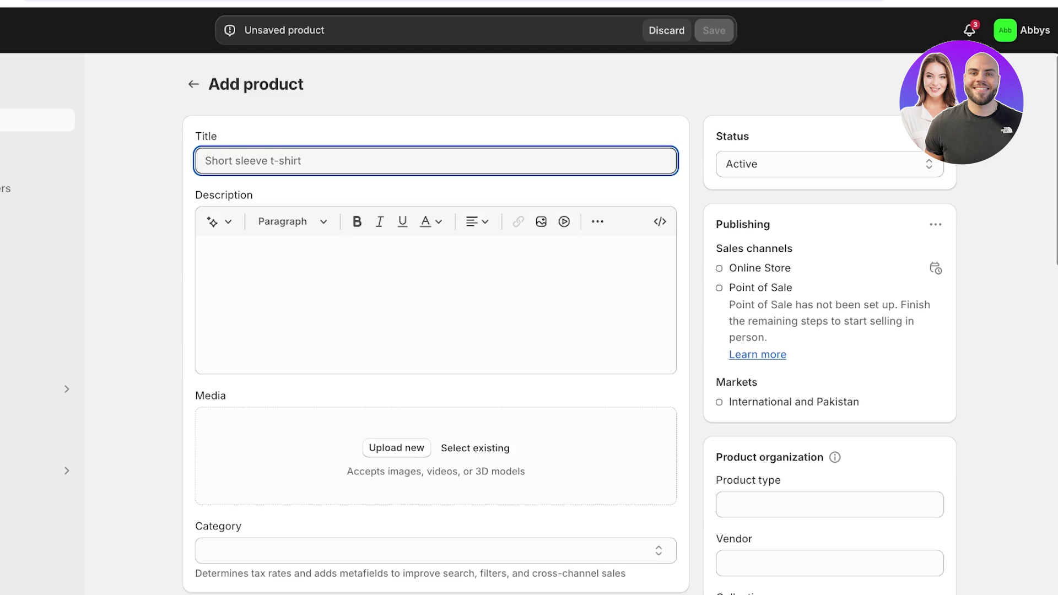
pyautogui.write('L')
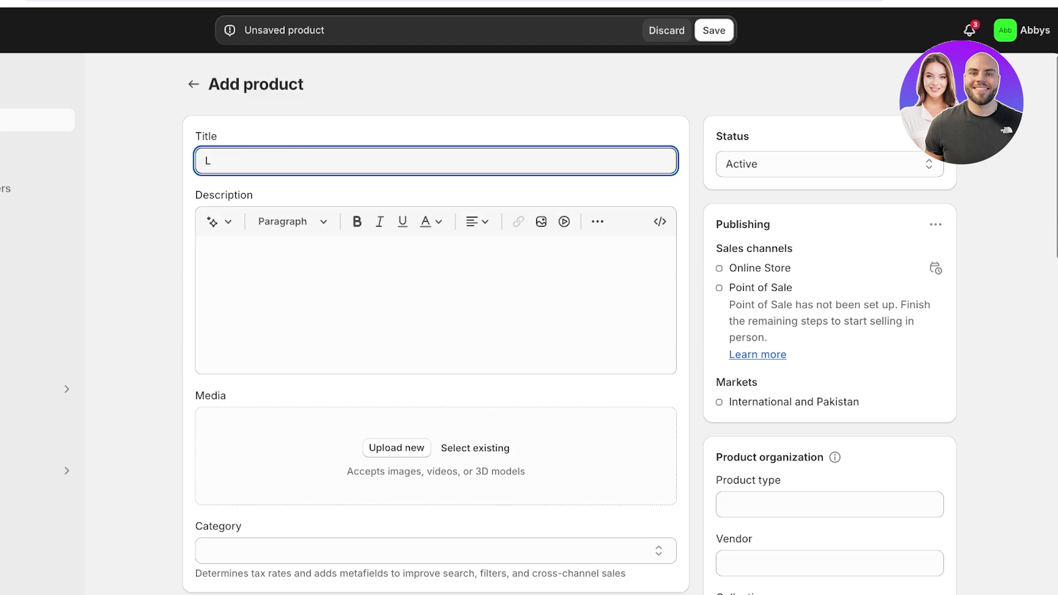
pyautogui.press('BackSpace')
pyautogui.write('Matte Liquid Lippie')
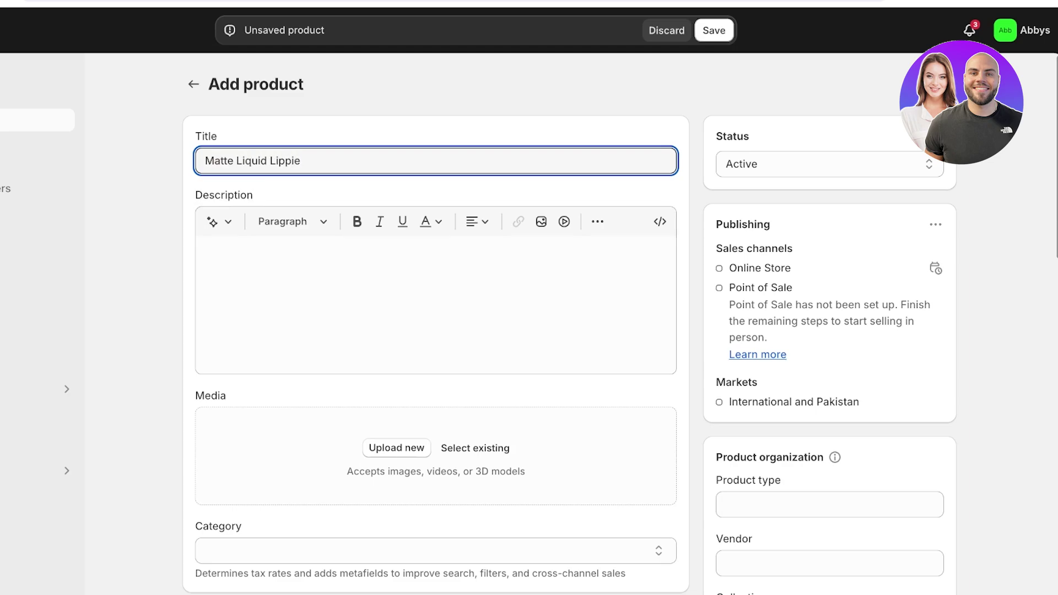
# Step: Open the automatic description generator for the product and set its tone to Playful
pyautogui.click(219, 221)
pyautogui.click(206, 252)
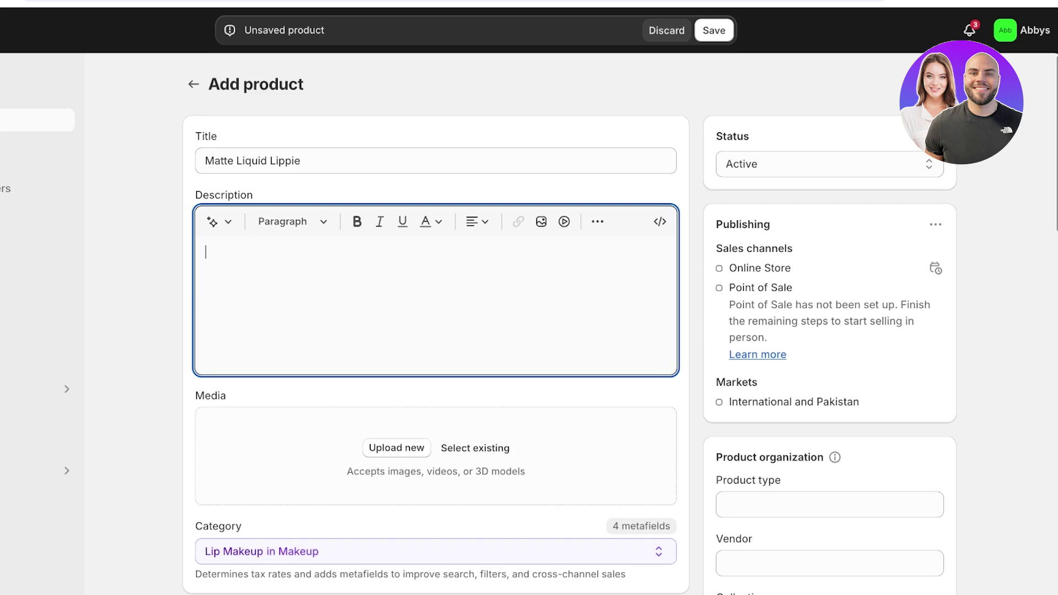
pyautogui.click(215, 222)
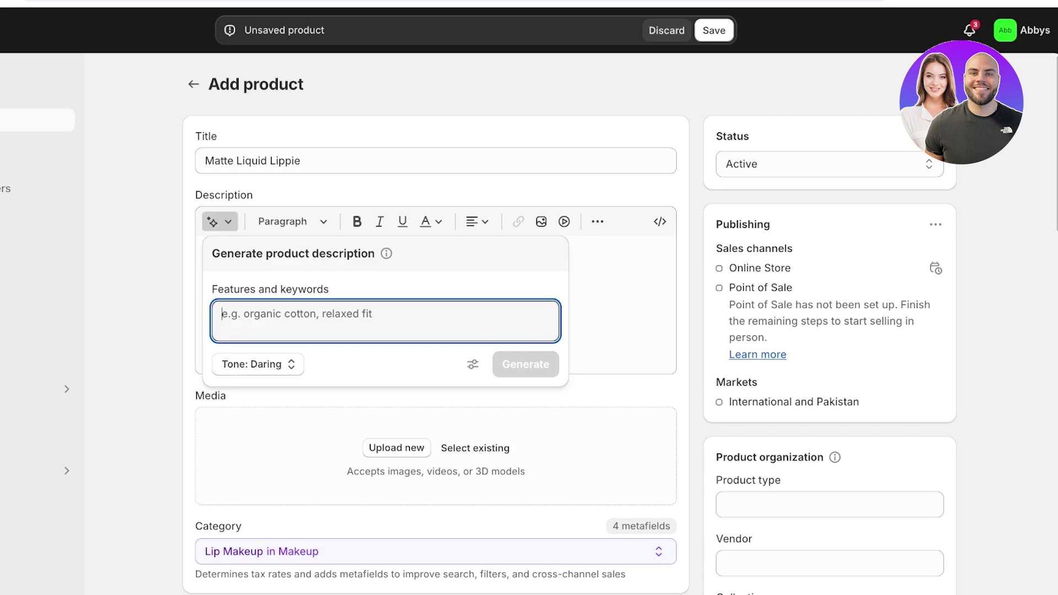
pyautogui.click(257, 364)
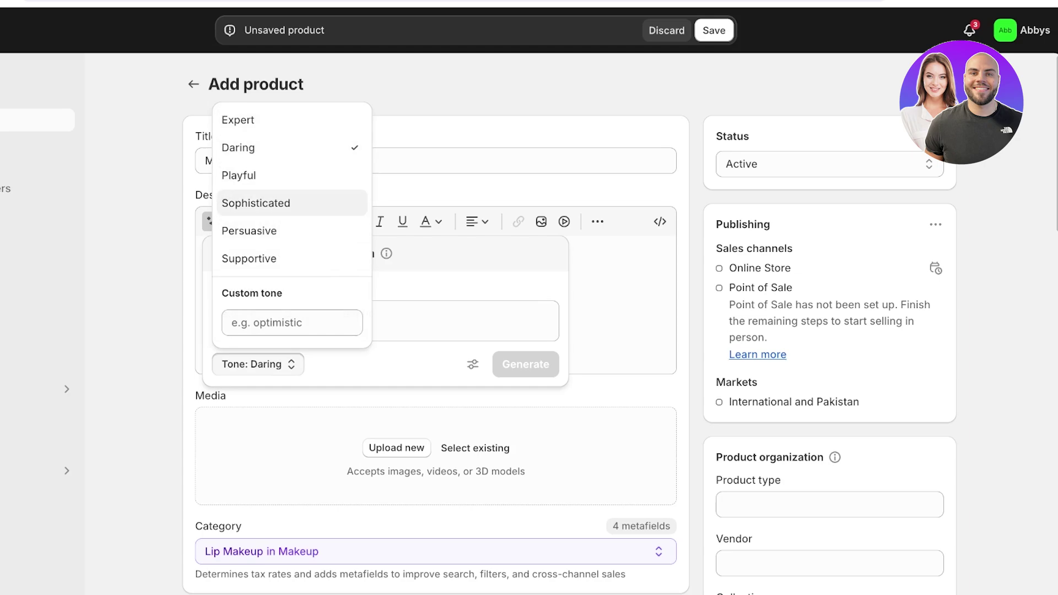
pyautogui.click(238, 175)
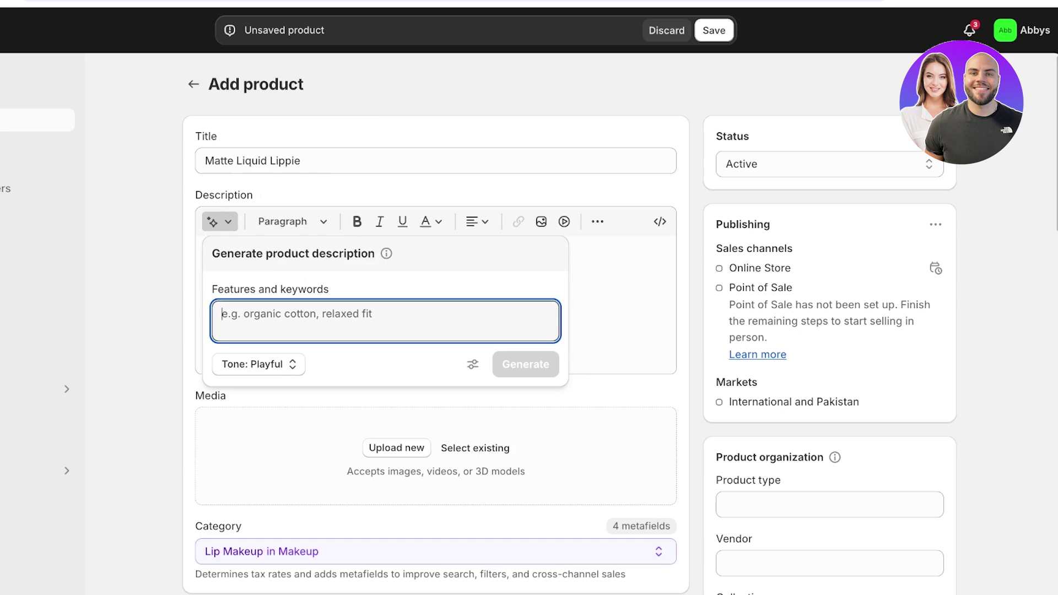
# Step: Generate and keep a description from "A matte liquid lipstick that provides hydration with hylauronic acid and stays for over 6hrs"
pyautogui.write('A ')
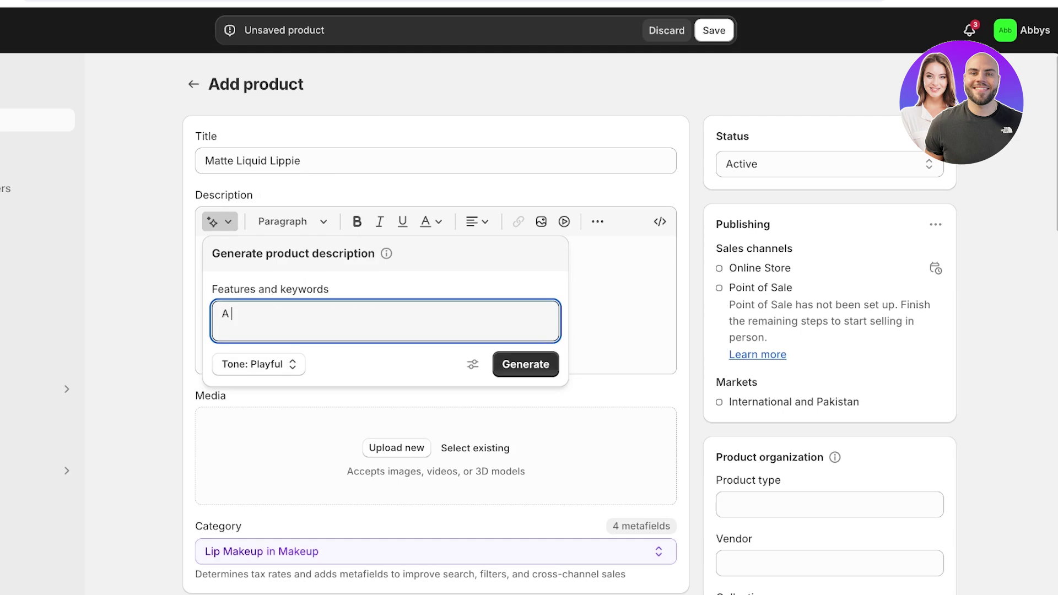
pyautogui.write('matte liquid lipstick ')
pyautogui.write('that provides ')
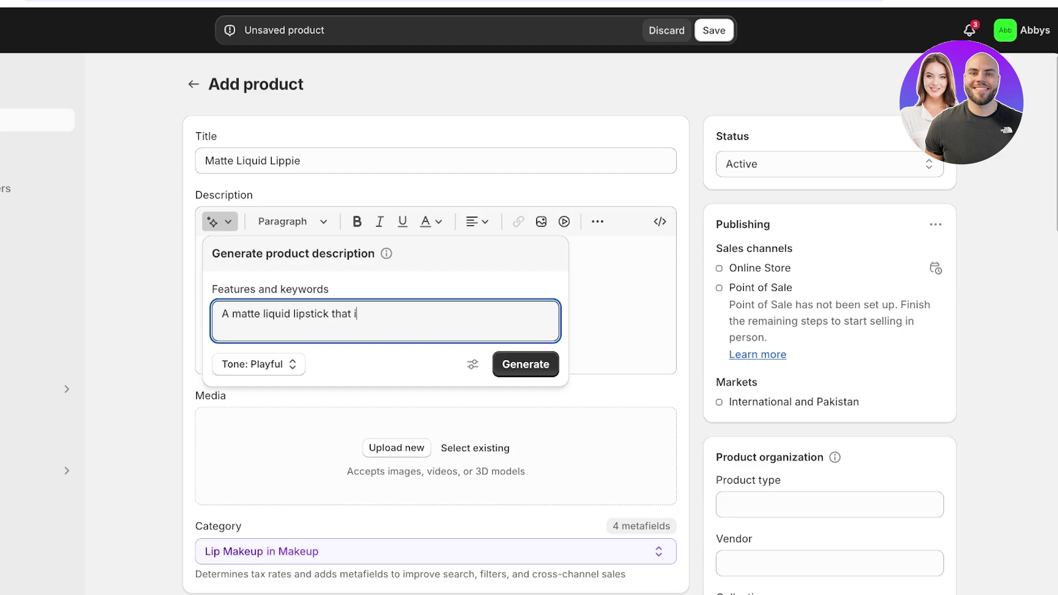
pyautogui.write('hydration with hylauronic acid and ')
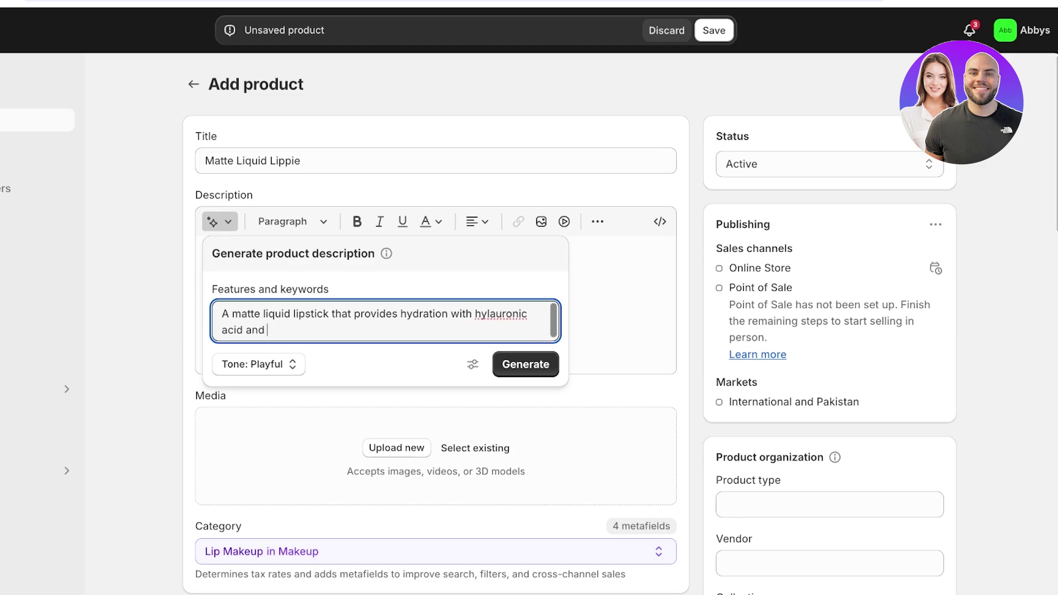
pyautogui.write('stays for over 6hrs')
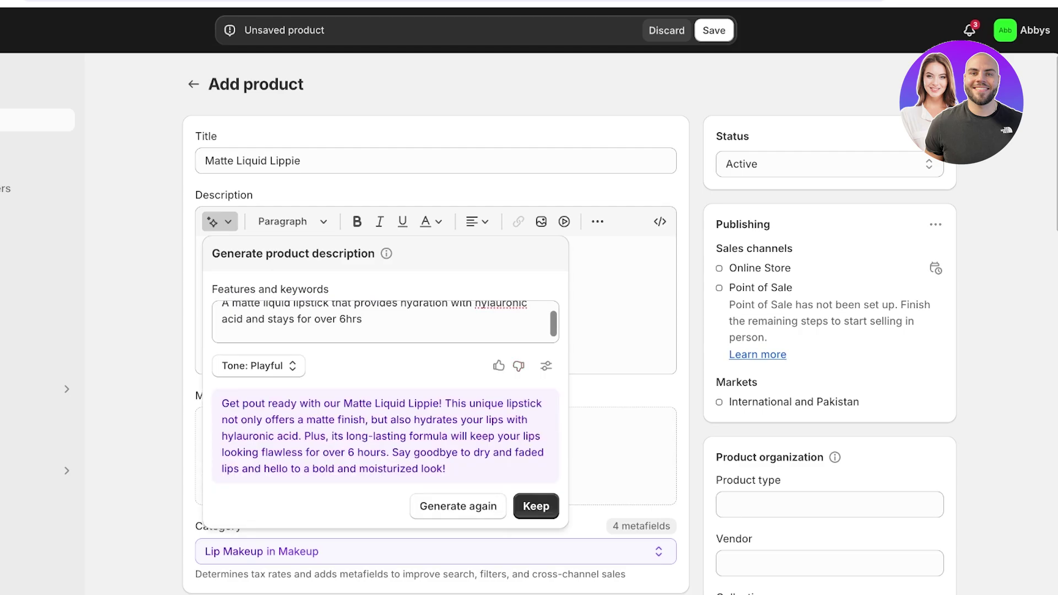
pyautogui.click(536, 506)
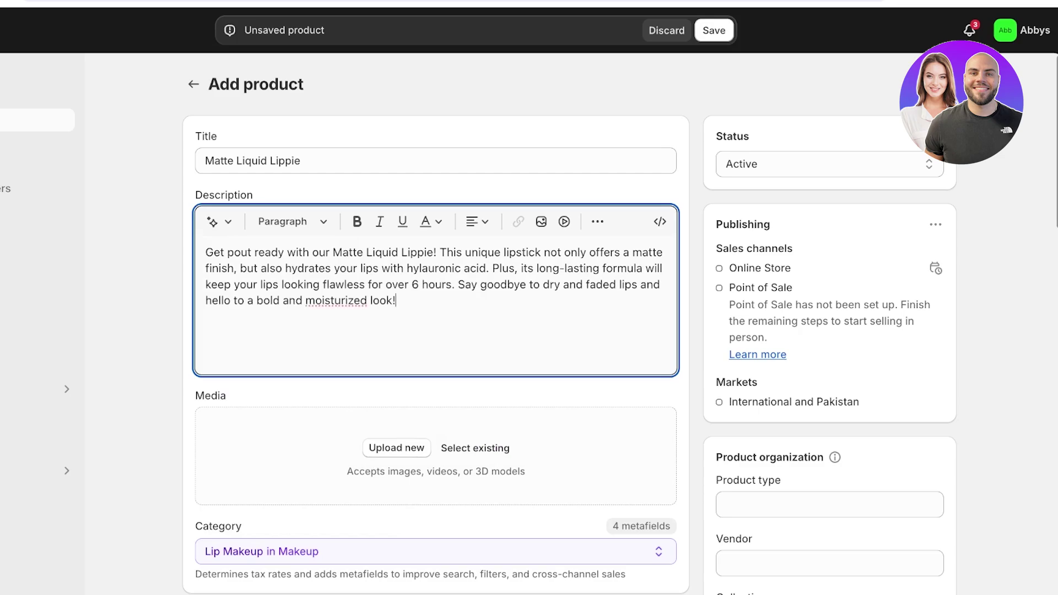
# Step: Add the existing PASSIONATEROSE_2 image to the product's media
pyautogui.scroll(-1, 569, 329)
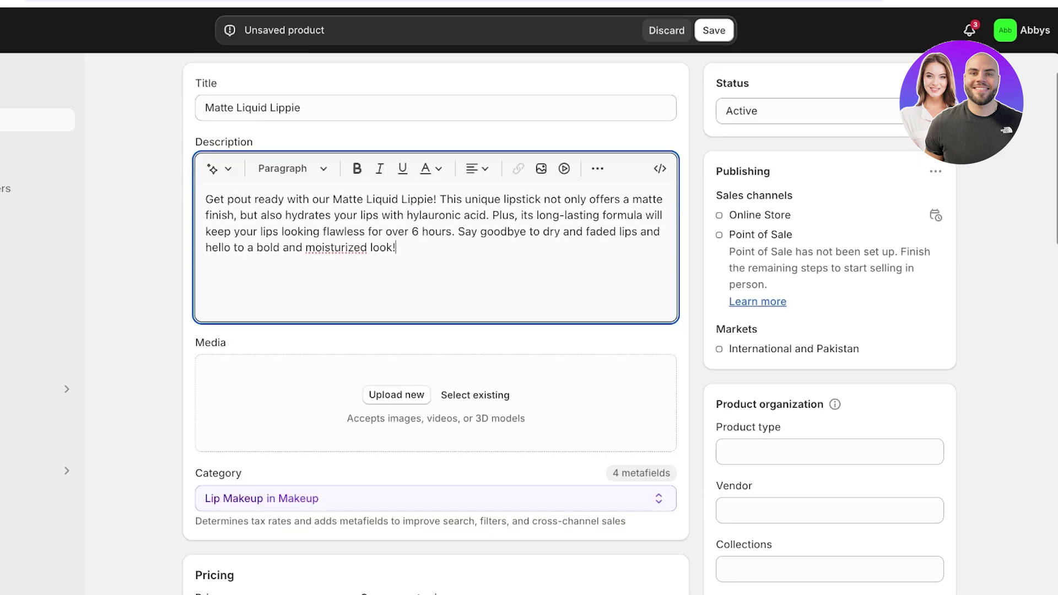
pyautogui.scroll(1, 570, 324)
pyautogui.scroll(-3, 475, 312)
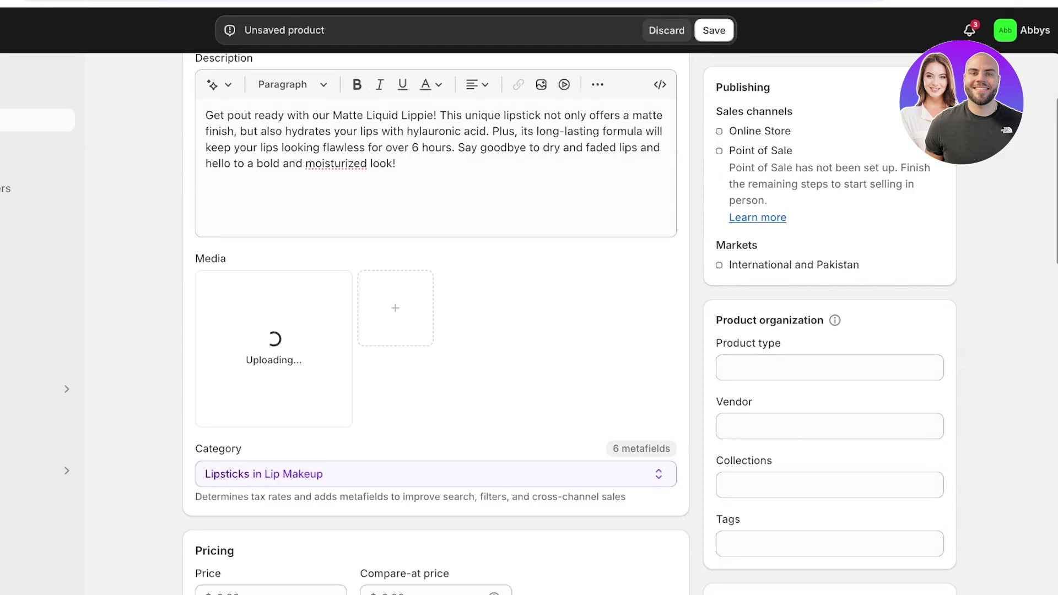
pyautogui.click(395, 309)
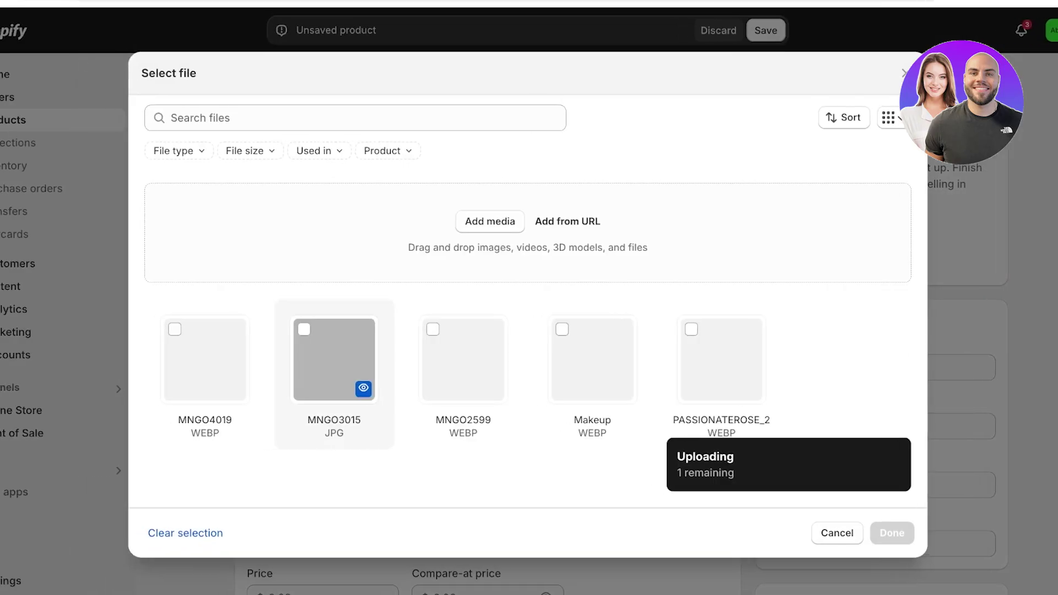
pyautogui.click(721, 359)
pyautogui.click(891, 533)
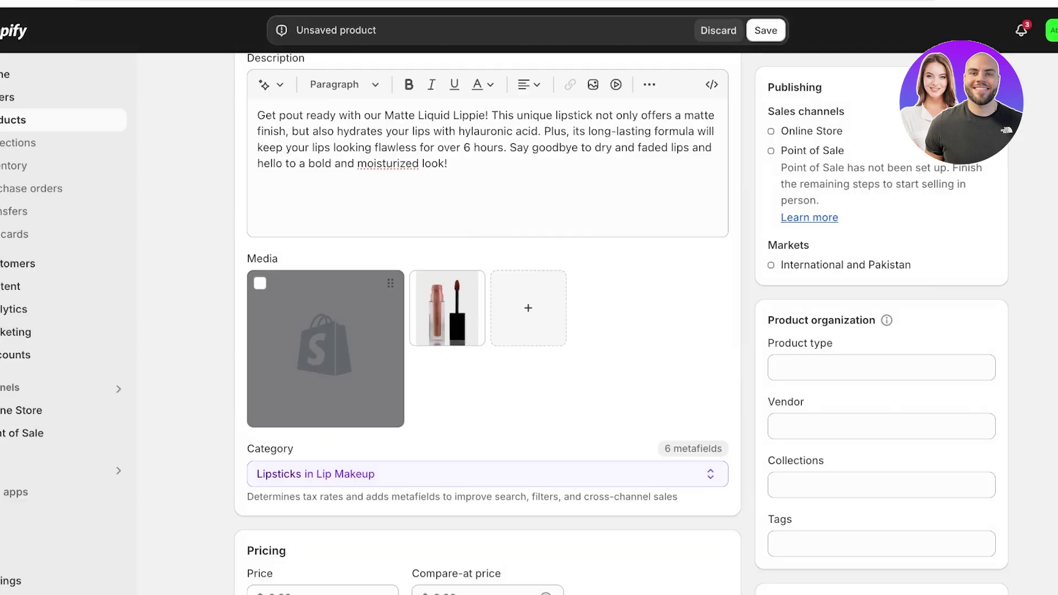
# Step: Preview the first media image, and move the PASSIONATEROSE_2 image into first place
pyautogui.click(326, 348)
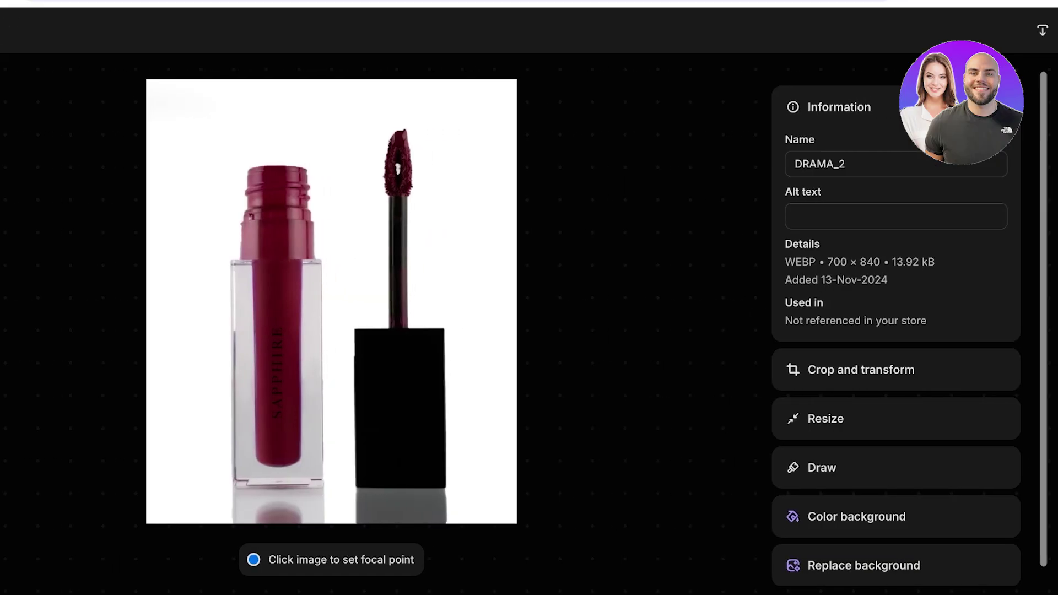
pyautogui.press('Escape')
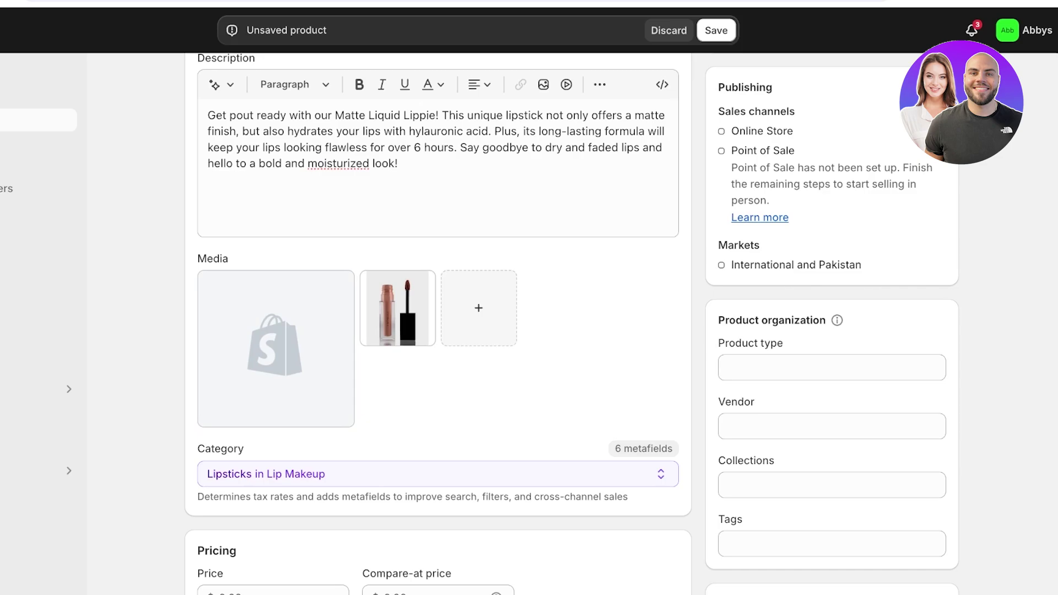
pyautogui.moveTo(397, 308); pyautogui.dragTo(275, 348)
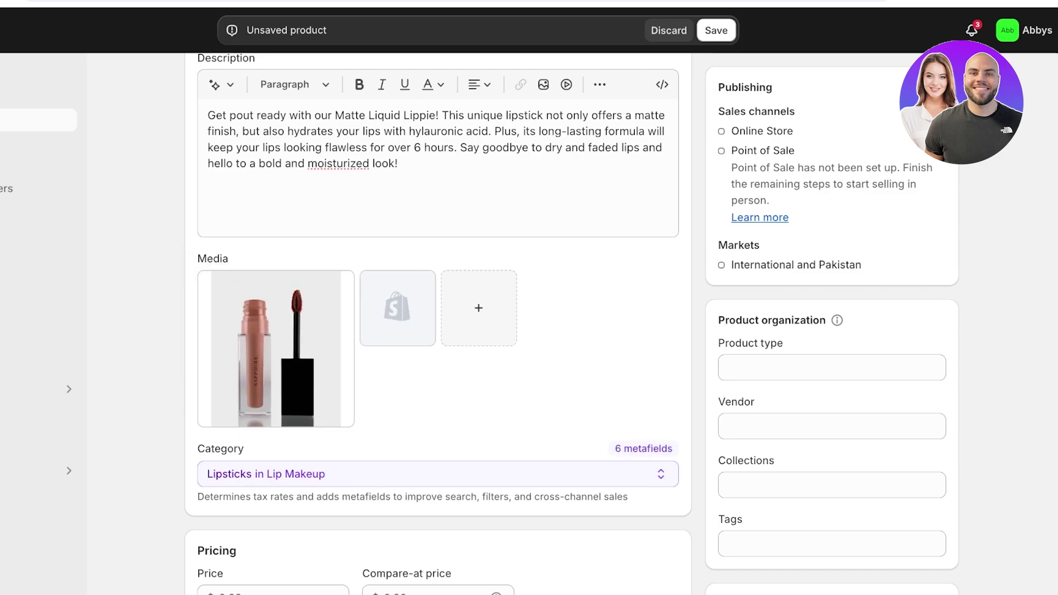
# Step: Set the product's price to $10.00 and turn off charging tax on it
pyautogui.scroll(-4, 438, 308)
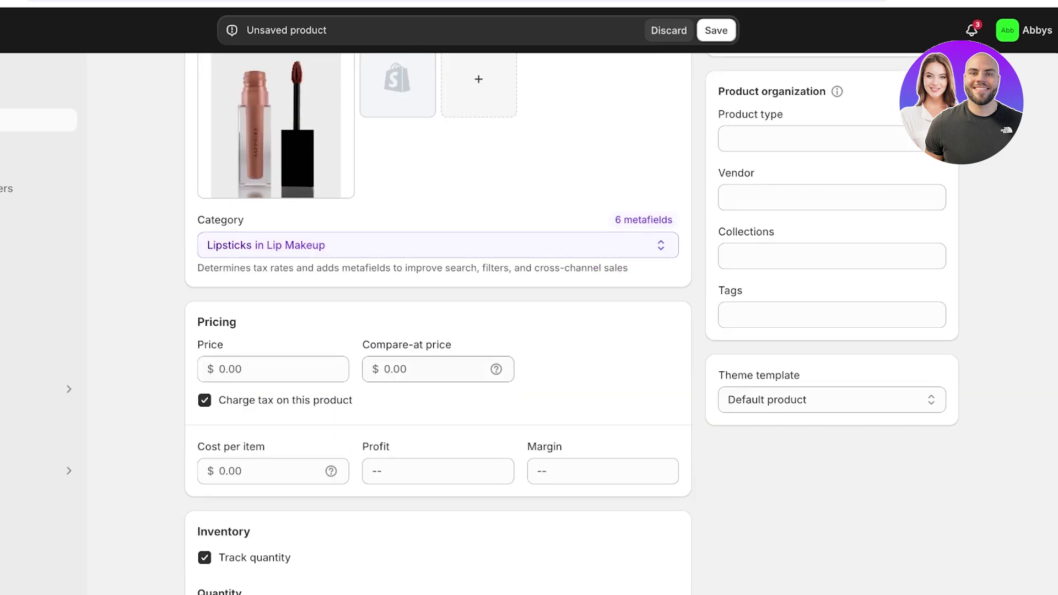
pyautogui.scroll(-2, 438, 309)
pyautogui.click(273, 232)
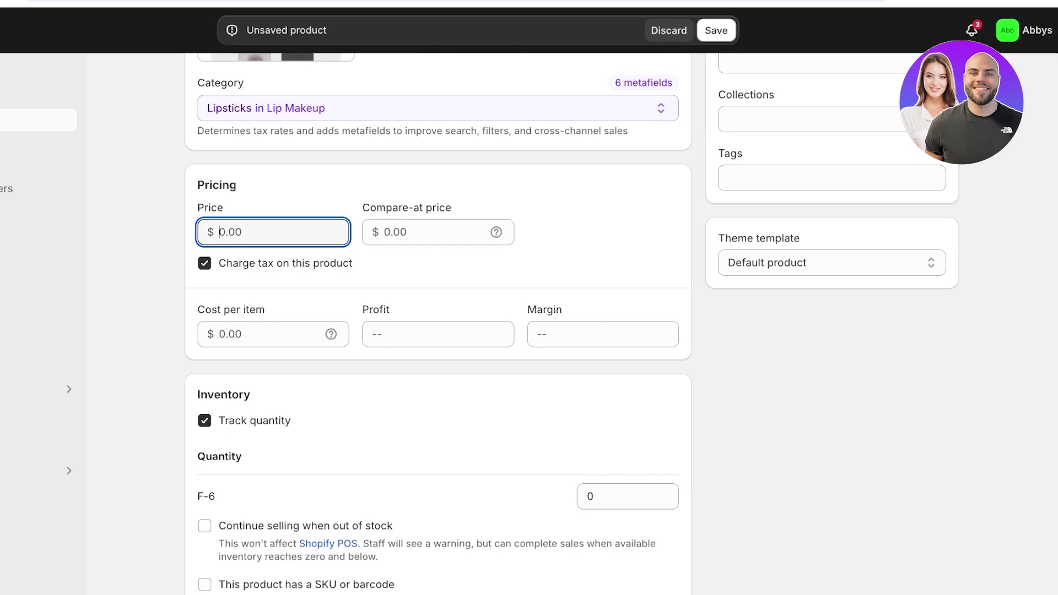
pyautogui.write('10')
pyautogui.click(204, 263)
pyautogui.click(273, 334)
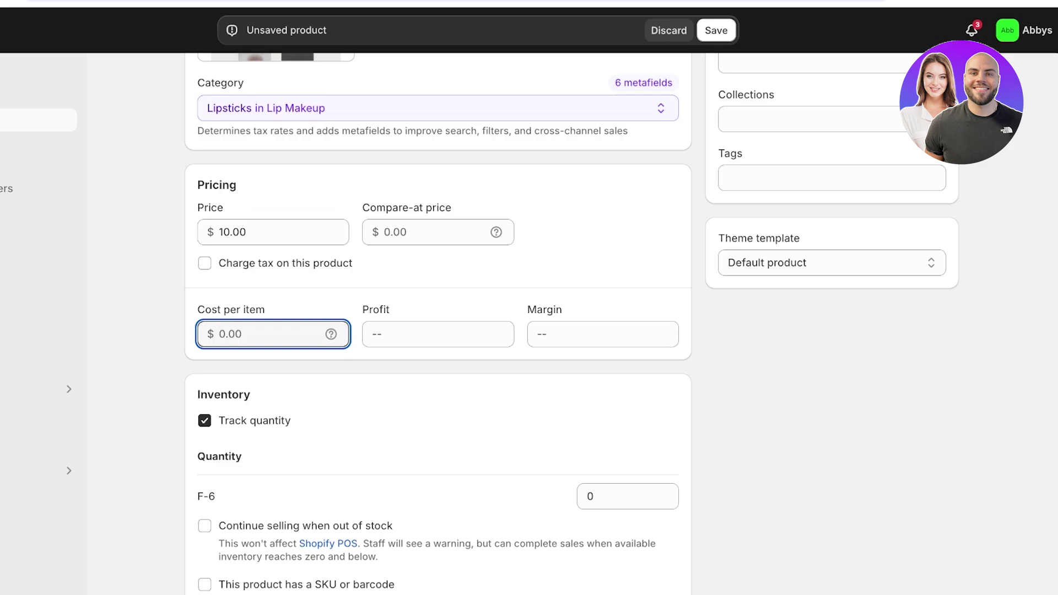
# Step: Set the product's price to $20.00 and the cost per item to $10.00
pyautogui.click(273, 232)
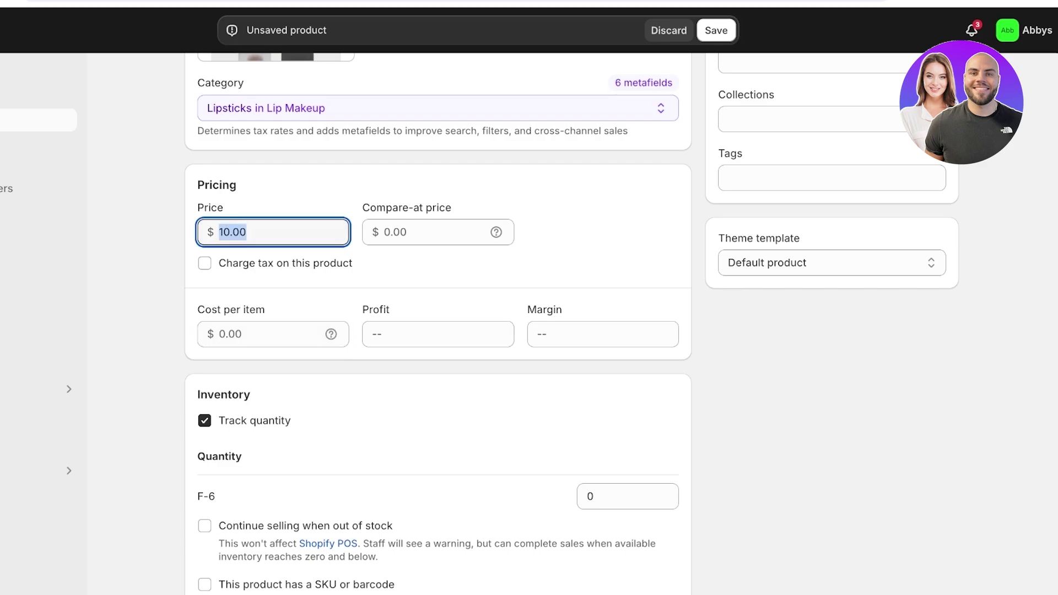
pyautogui.write('20')
pyautogui.click(273, 334)
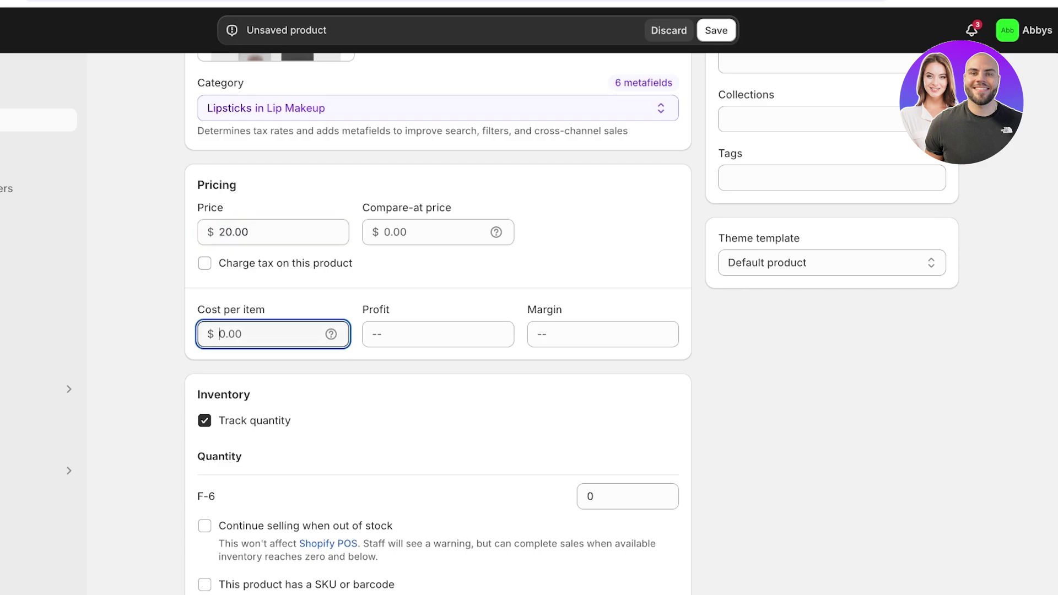
pyautogui.write('10')
pyautogui.press('Tab')
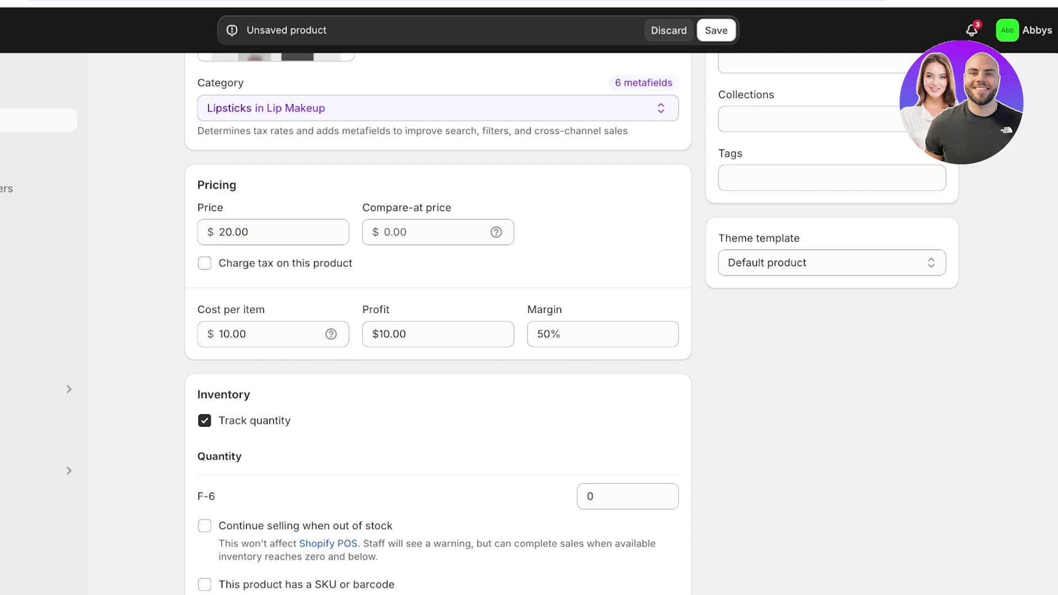
# Step: Toggle quantity tracking off and on again, and set the stock quantity at location F-6 to 20000
pyautogui.scroll(-3, 438, 324)
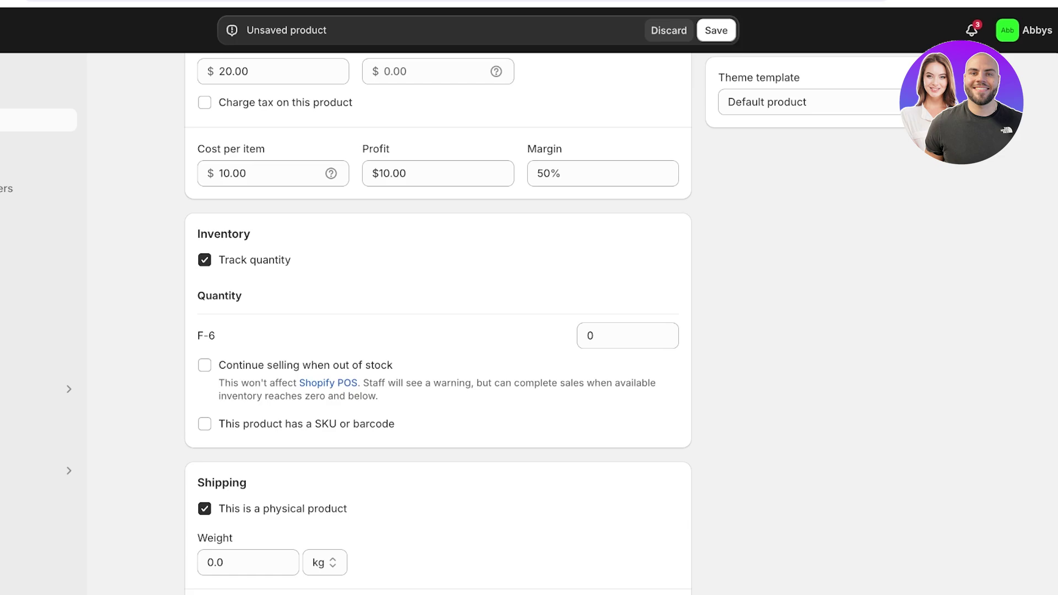
pyautogui.click(205, 259)
pyautogui.click(204, 259)
pyautogui.click(617, 335)
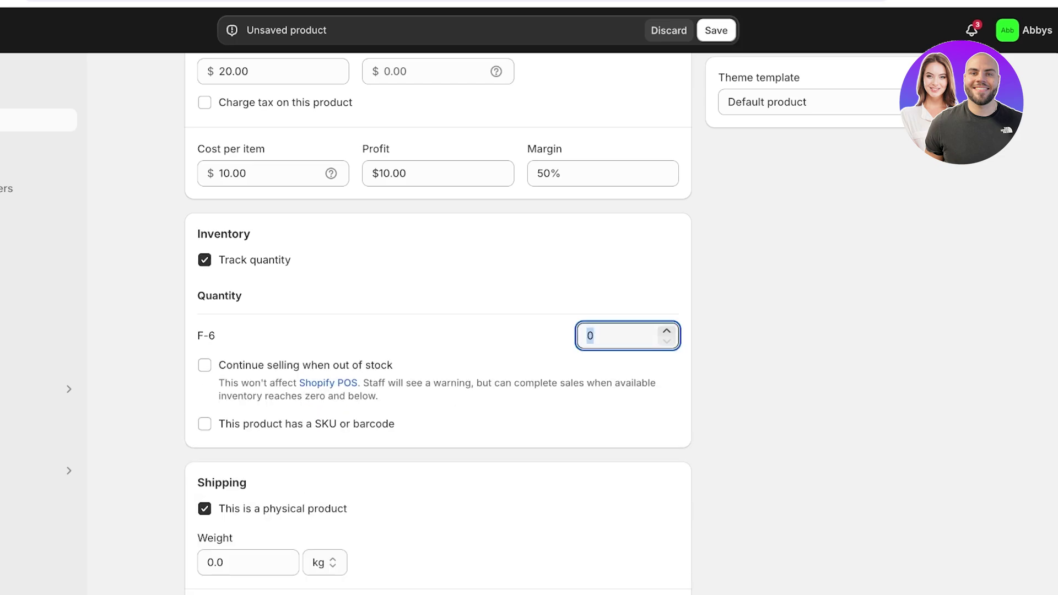
pyautogui.write('20000')
pyautogui.press('Tab')
# Step: Set the stock quantity at location F-6 to 10000
pyautogui.scroll(-3, 438, 324)
pyautogui.click(622, 187)
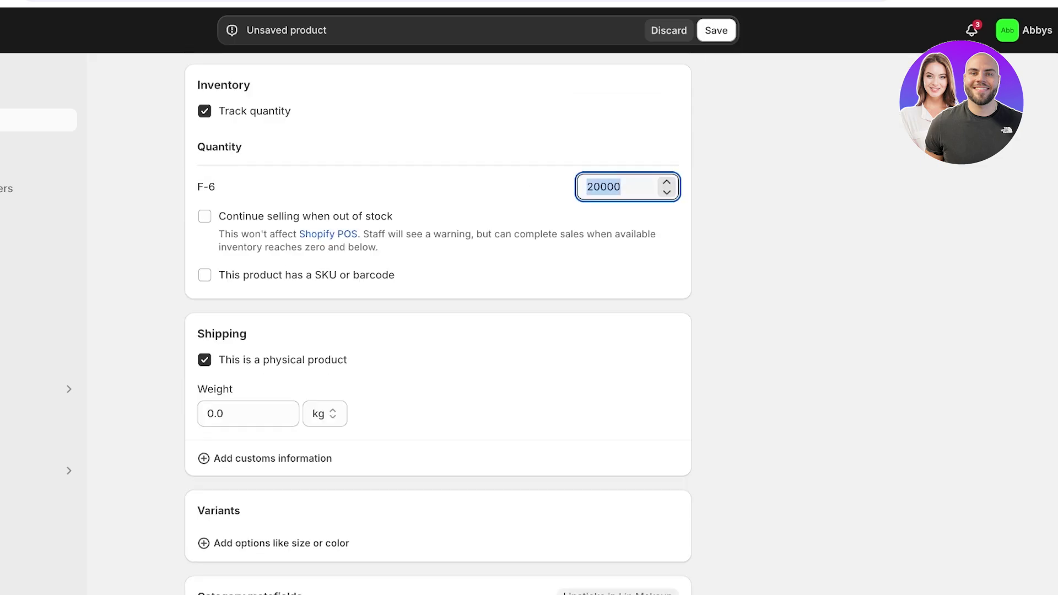
pyautogui.write('10000')
pyautogui.scroll(-1, 438, 326)
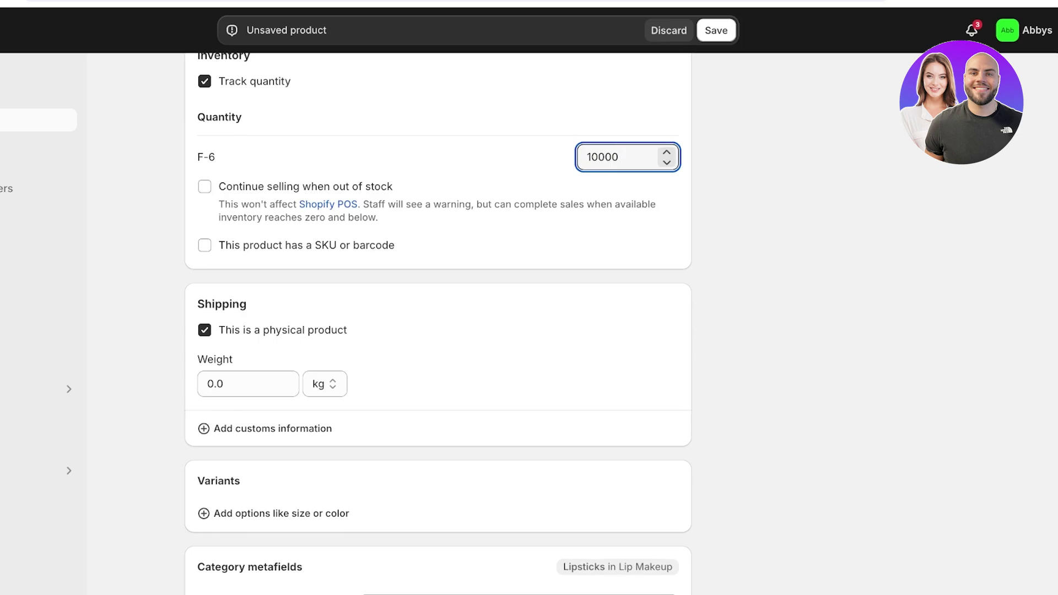
# Step: Set the physical product's shipping weight to 0.5 lb
pyautogui.click(247, 383)
pyautogui.click(325, 383)
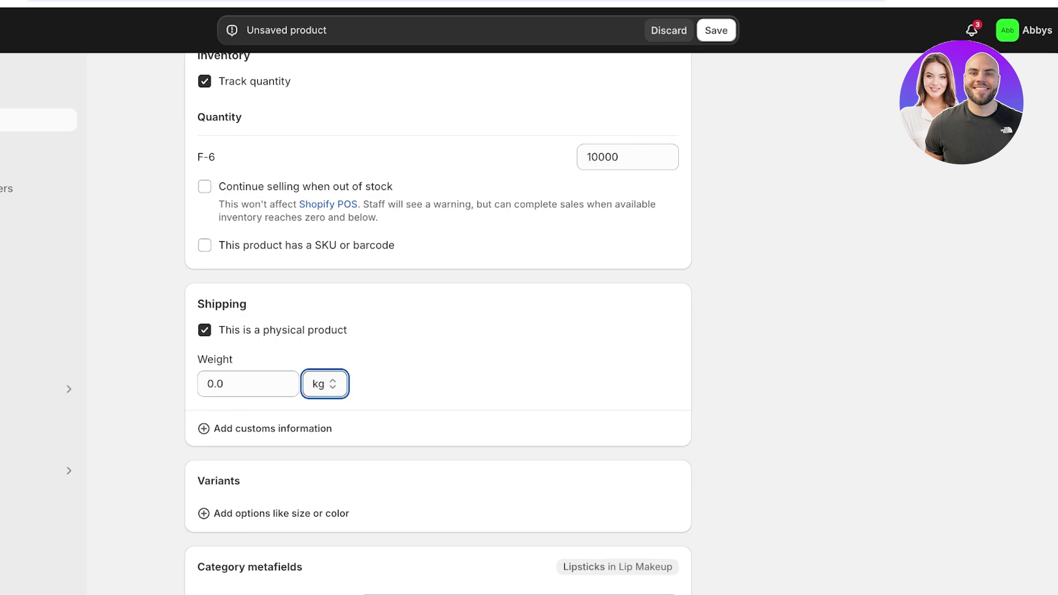
pyautogui.press('l')
pyautogui.click(224, 384)
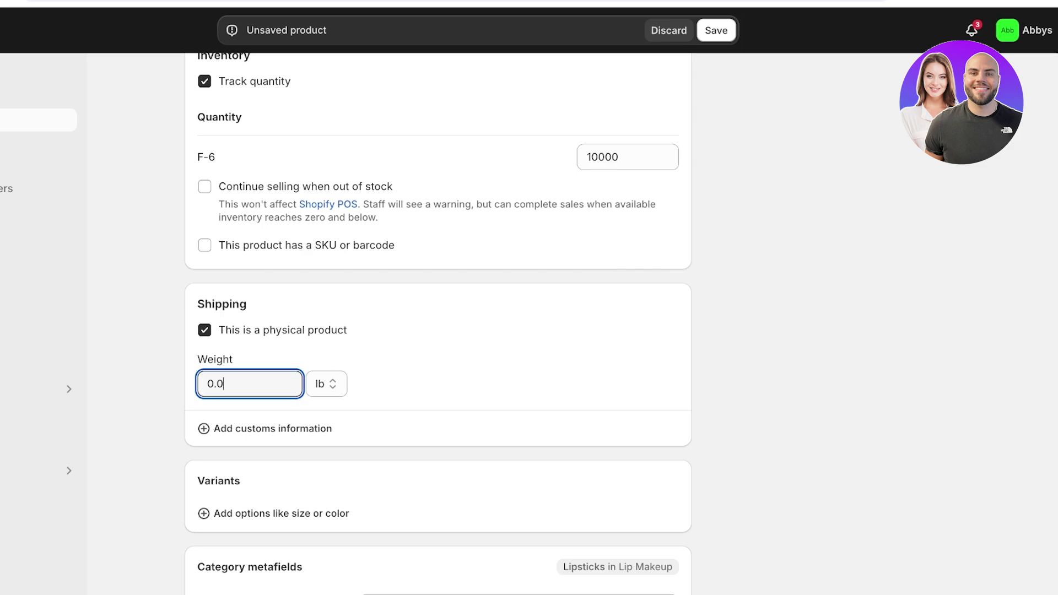
pyautogui.press('BackSpace')
pyautogui.write('2')
pyautogui.press('BackSpace')
pyautogui.write('02')
pyautogui.hotkey('ctrl', 'a')
pyautogui.write('0.1')
pyautogui.press('BackSpace')
pyautogui.write('5')
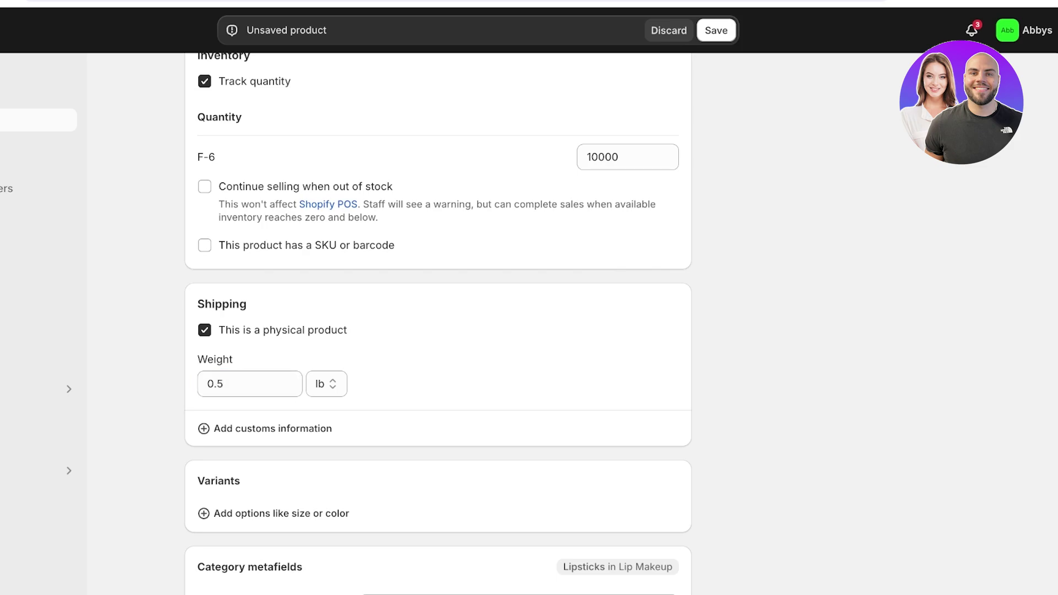
# Step: Add a Color variant option to the product and edit its Brown value, changing the label to Coral
pyautogui.scroll(-4, 276, 312)
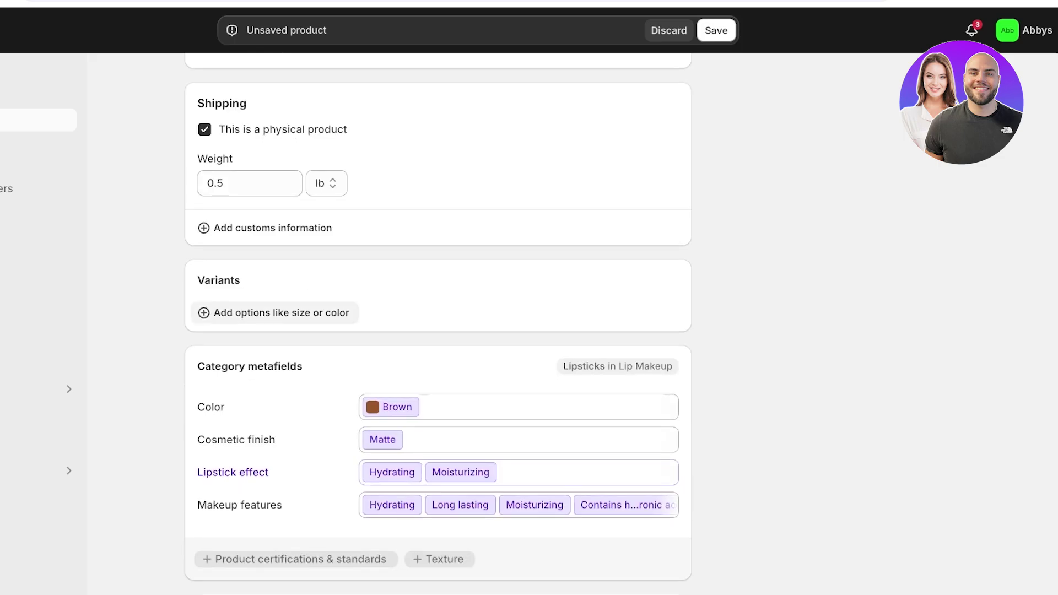
pyautogui.click(276, 312)
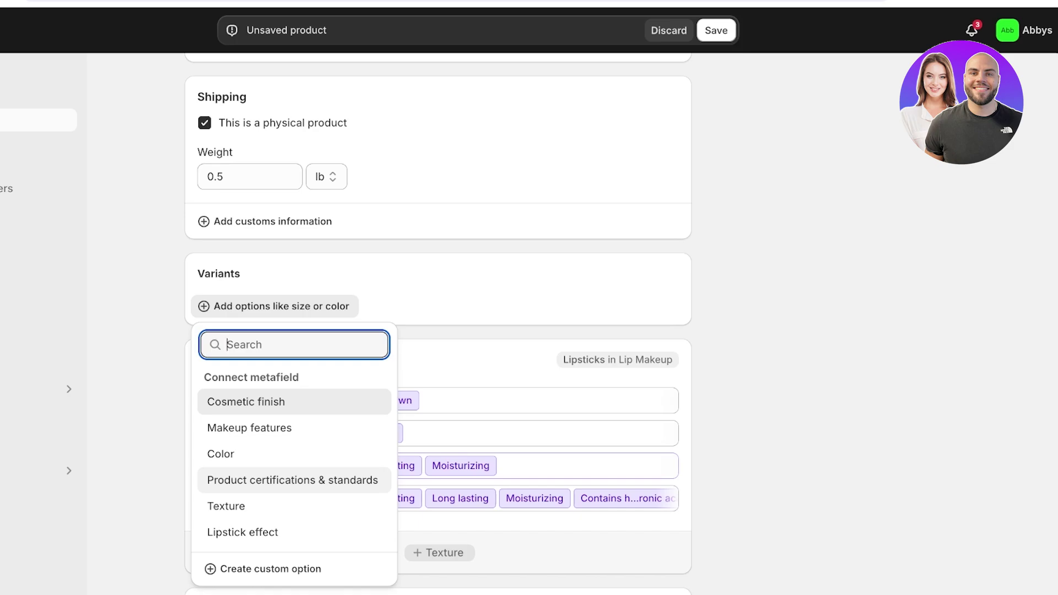
pyautogui.click(231, 454)
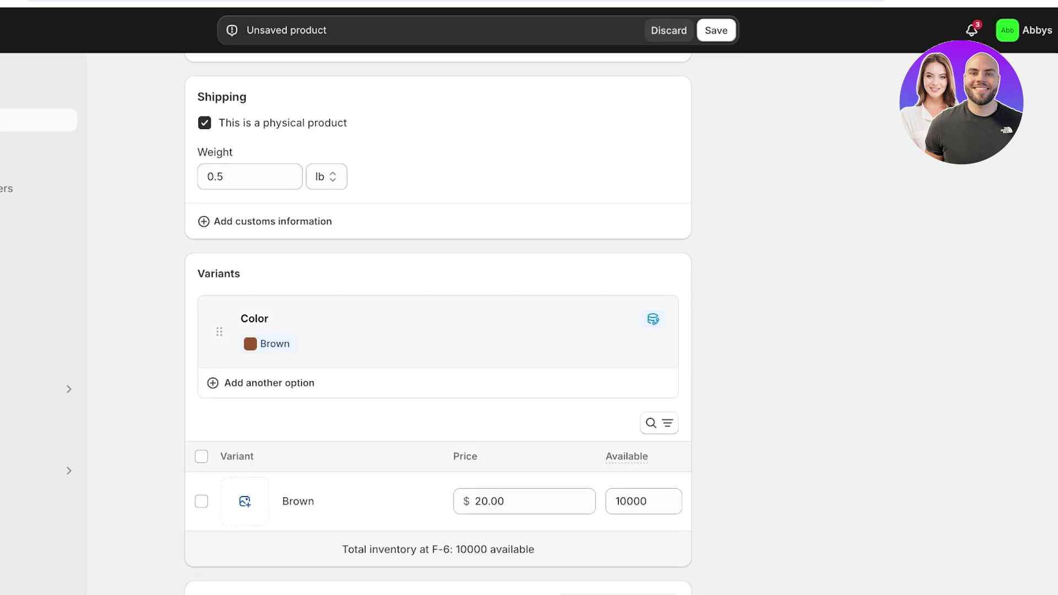
pyautogui.click(274, 343)
pyautogui.click(279, 353)
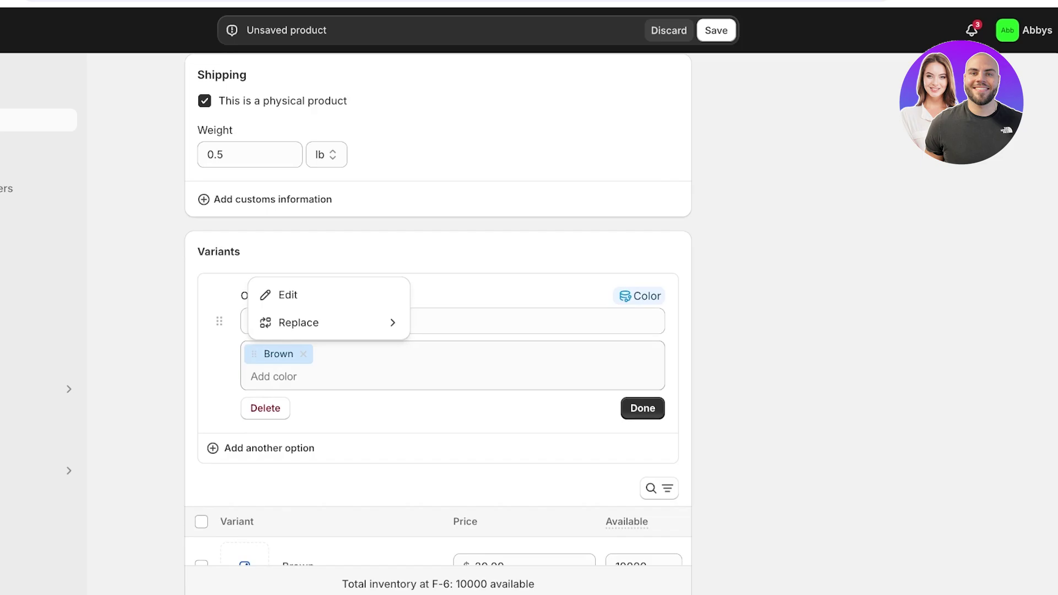
pyautogui.click(287, 295)
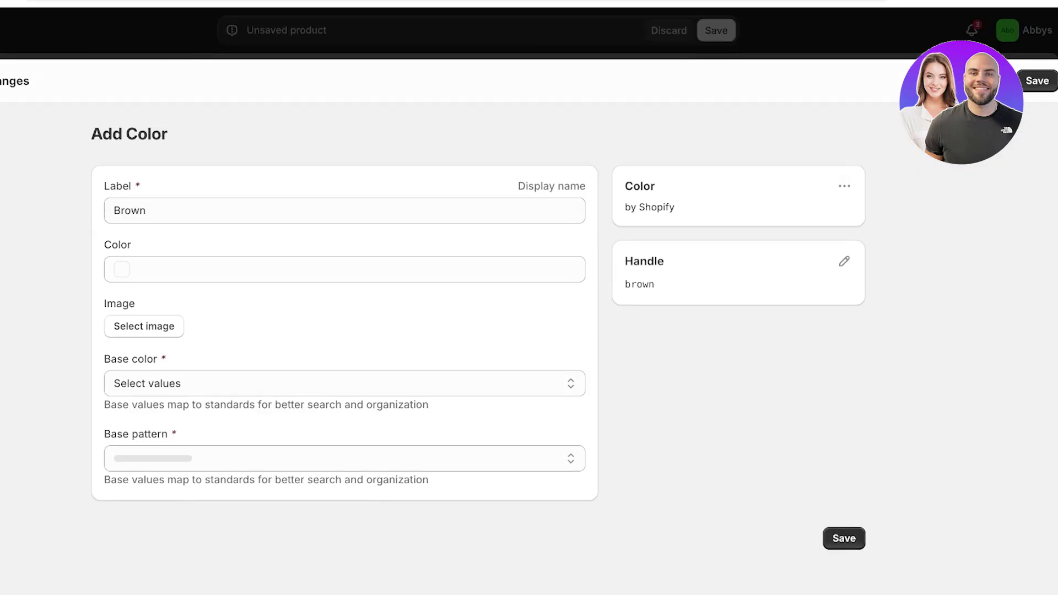
pyautogui.write('A')
pyautogui.press('BackSpace')
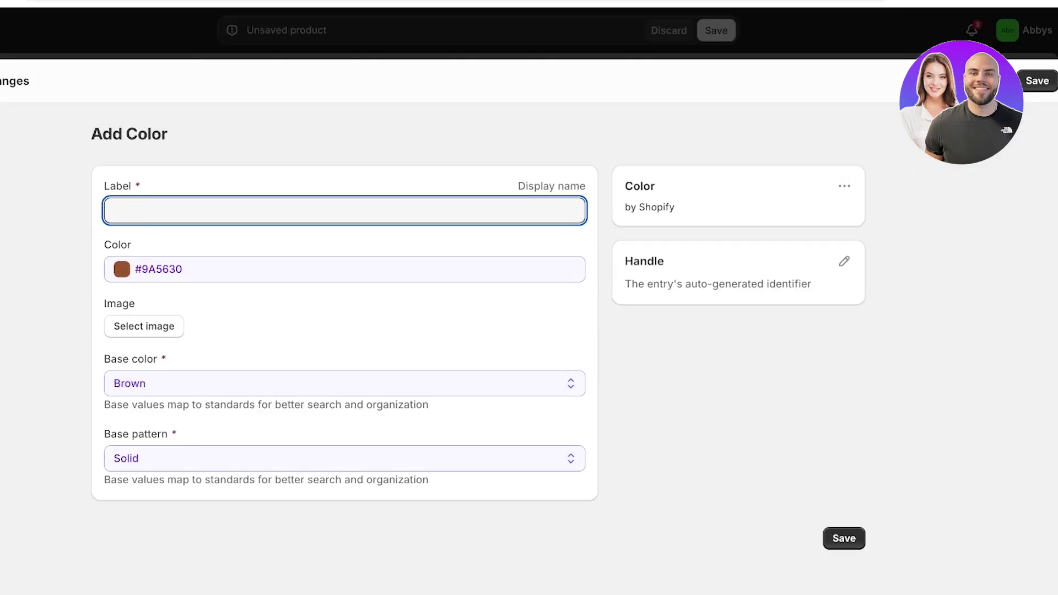
pyautogui.write('Coral')
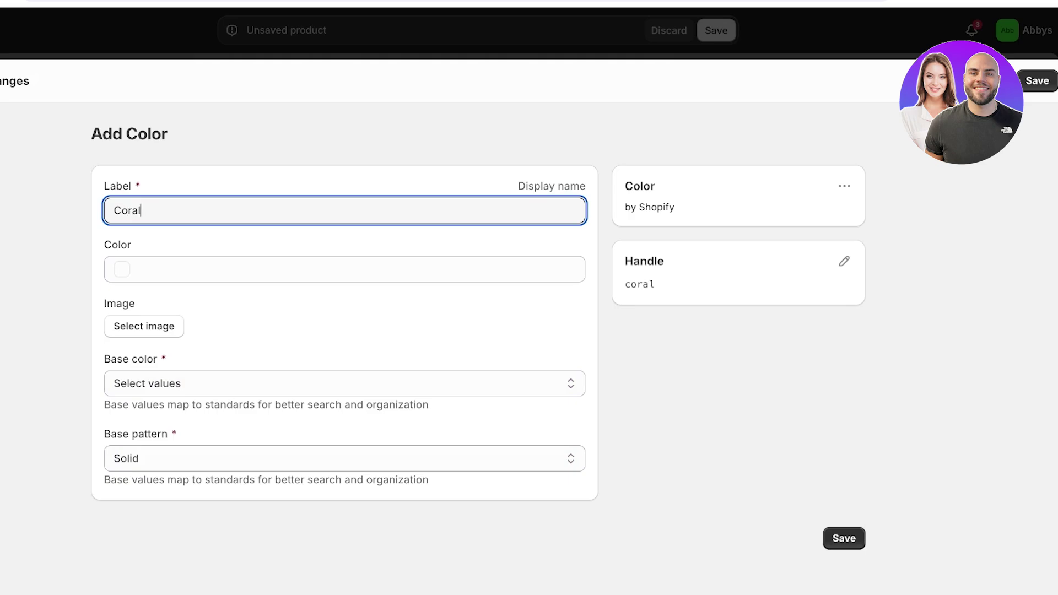
# Step: Pick the light coral shade #F4AE94 as the Coral entry's color
pyautogui.click(135, 269)
pyautogui.moveTo(140, 310); pyautogui.dragTo(139, 309)
pyautogui.moveTo(260, 303); pyautogui.dragTo(260, 312)
pyautogui.moveTo(138, 309); pyautogui.dragTo(154, 306)
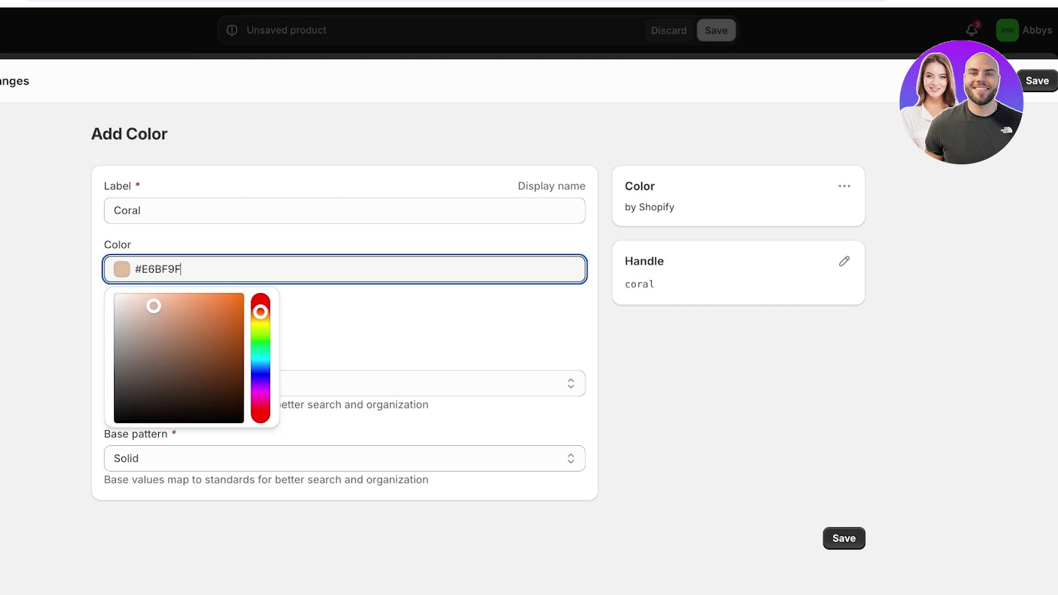
pyautogui.moveTo(260, 312); pyautogui.dragTo(261, 308)
pyautogui.moveTo(153, 306); pyautogui.dragTo(166, 299)
pyautogui.press('Escape')
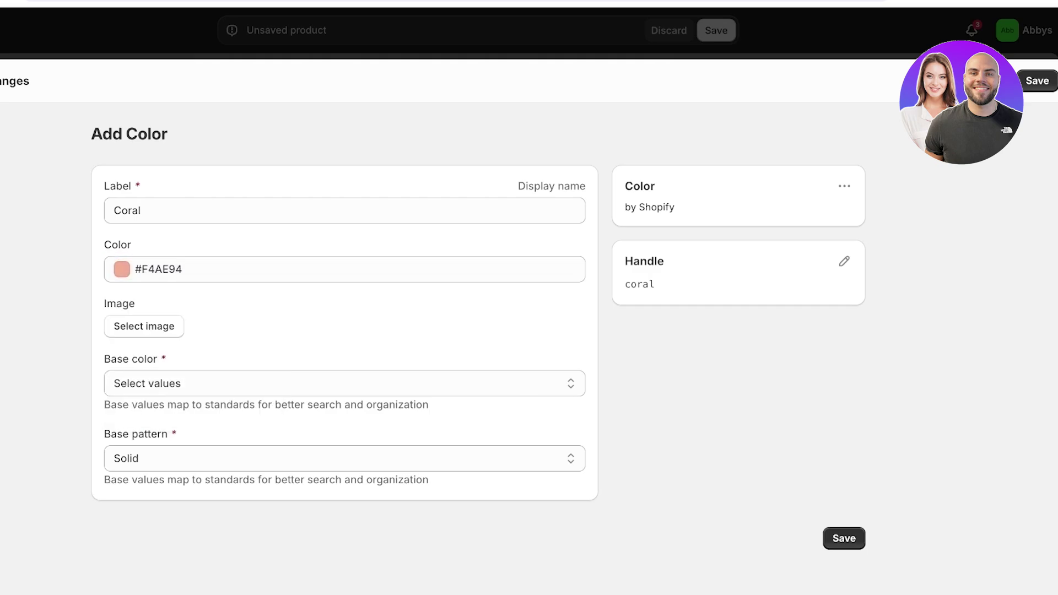
# Step: Set the Coral entry's base color to Orange, keep the Solid base pattern, and save the entry
pyautogui.click(344, 383)
pyautogui.press('Escape')
pyautogui.click(344, 383)
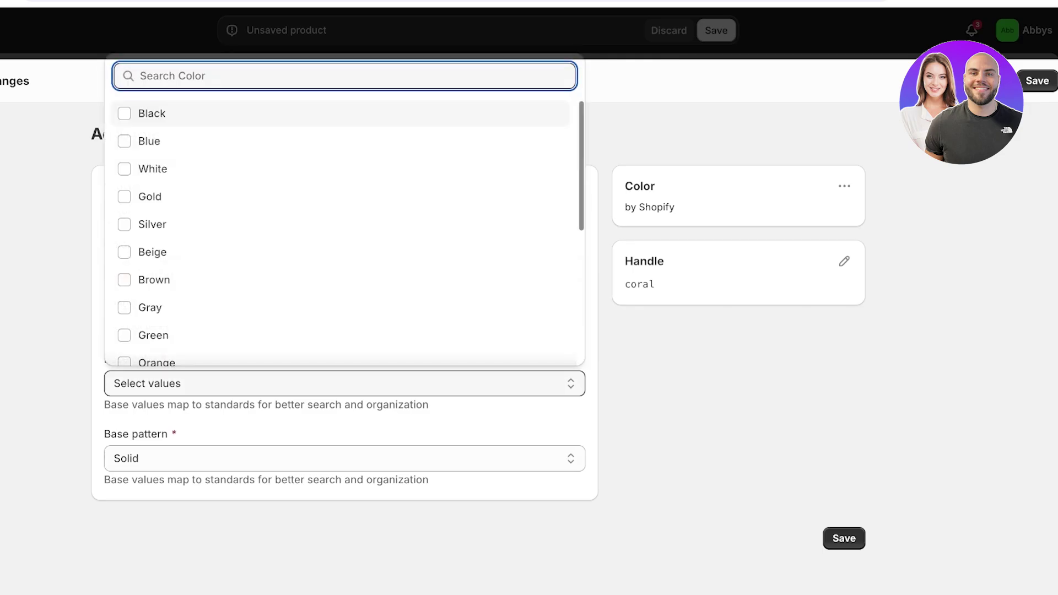
pyautogui.write('c')
pyautogui.press('BackSpace')
pyautogui.write('ora')
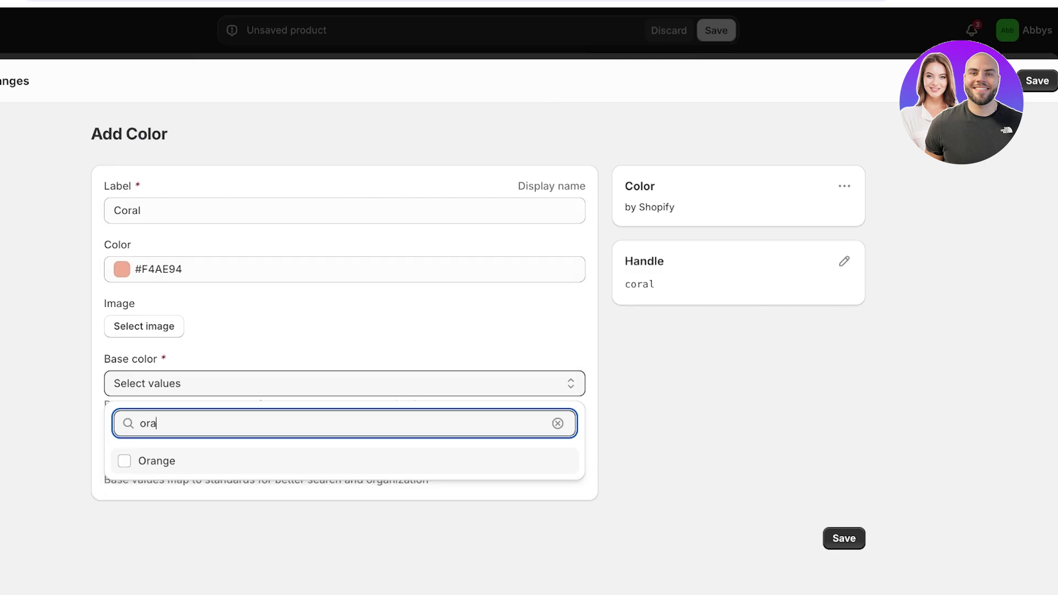
pyautogui.click(124, 461)
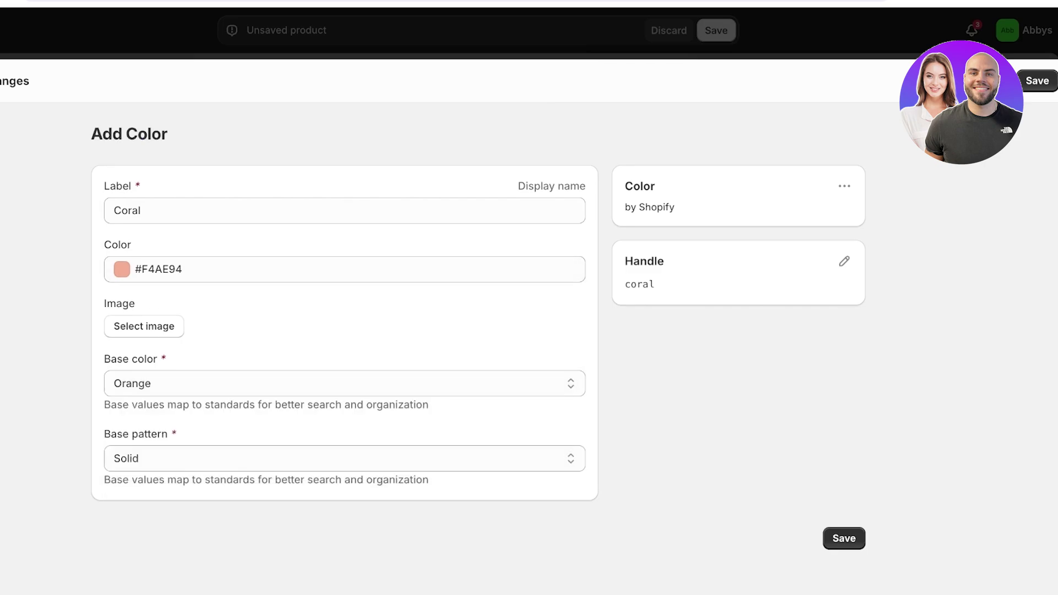
pyautogui.click(126, 459)
pyautogui.click(125, 459)
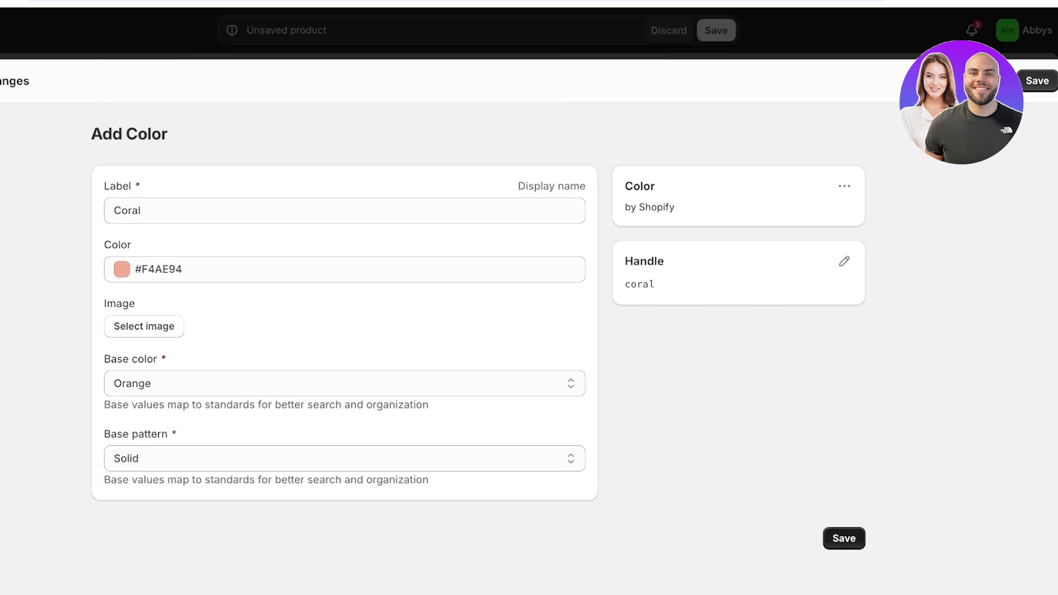
pyautogui.click(843, 538)
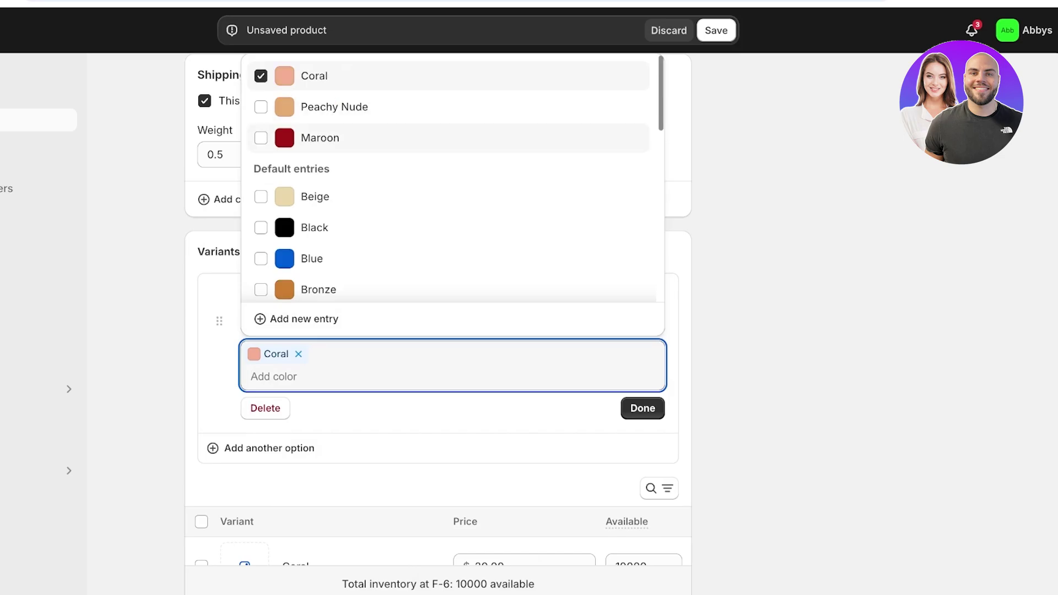
# Step: Include Maroon as a second value of the Color option and finish editing the option
pyautogui.press('Escape')
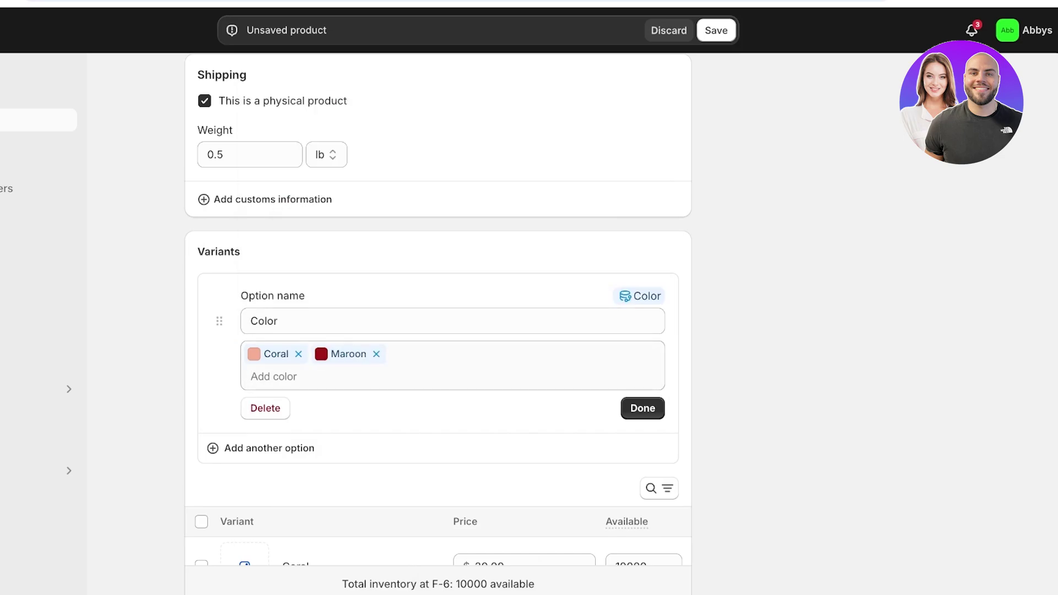
pyautogui.scroll(15, 438, 319)
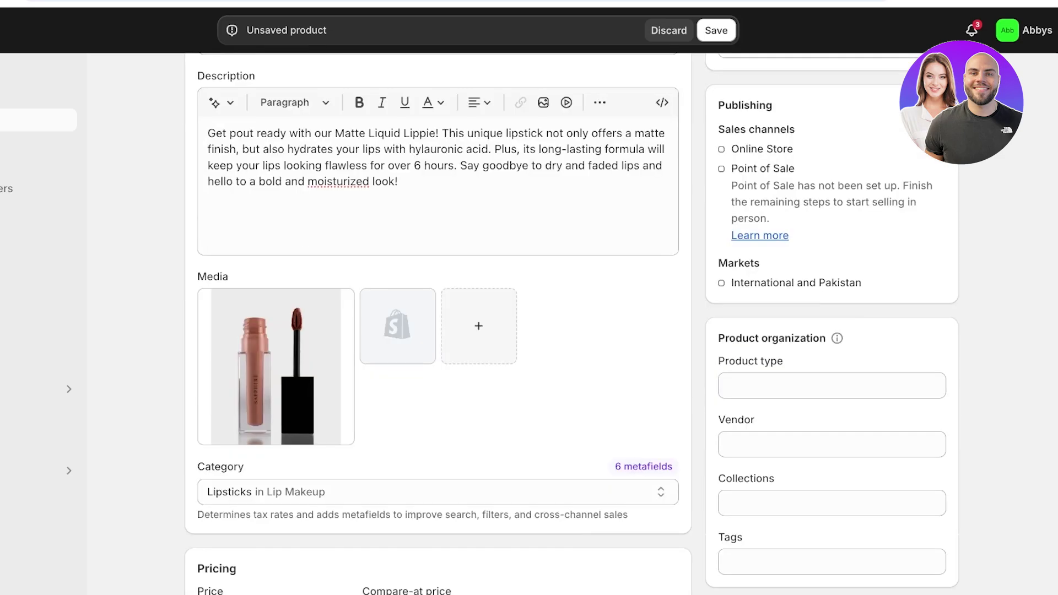
pyautogui.scroll(-15, 438, 324)
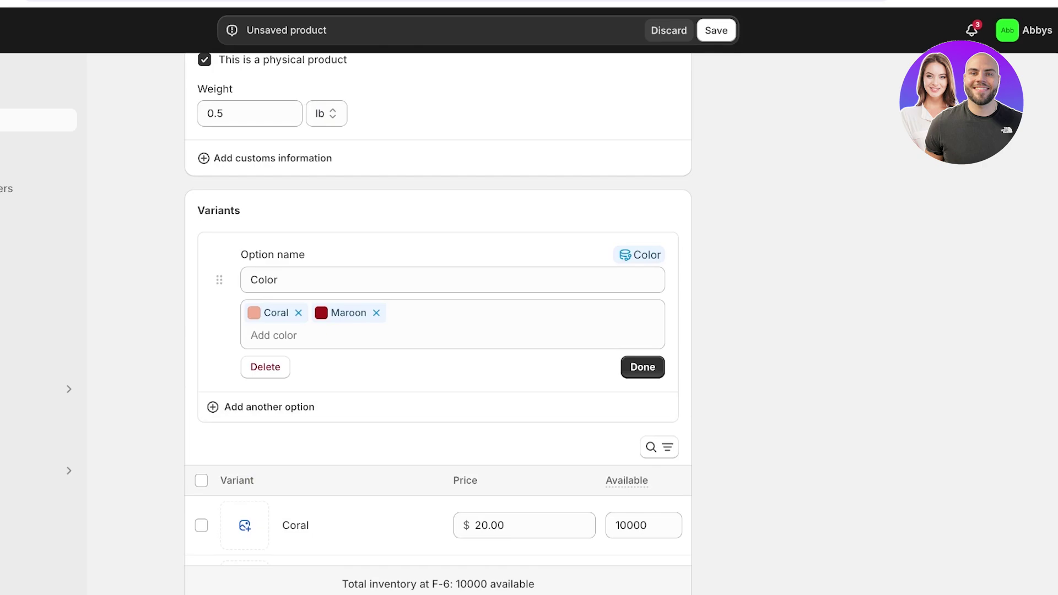
pyautogui.click(642, 367)
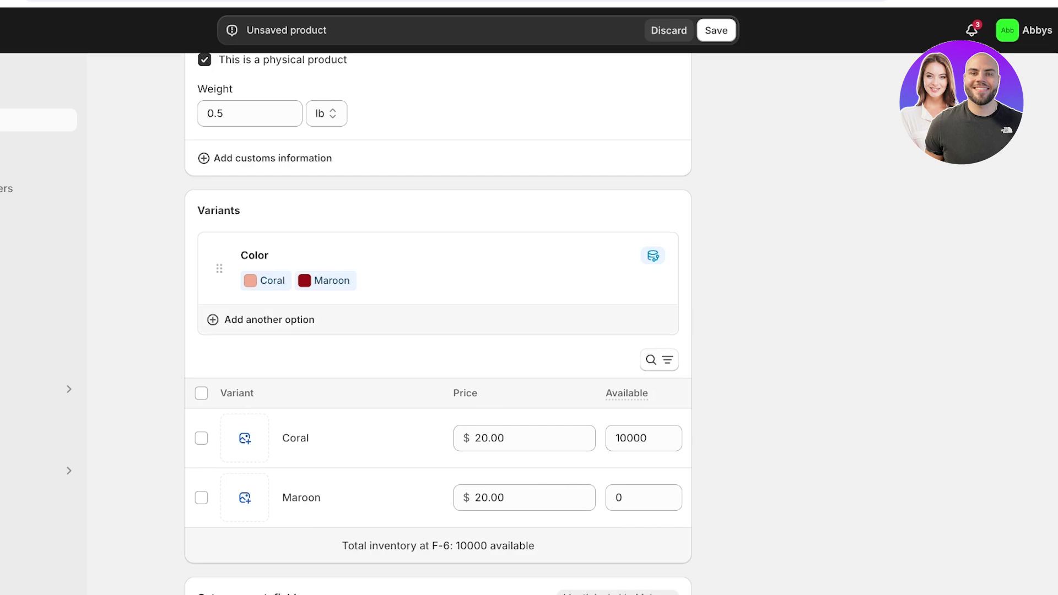
pyautogui.click(269, 319)
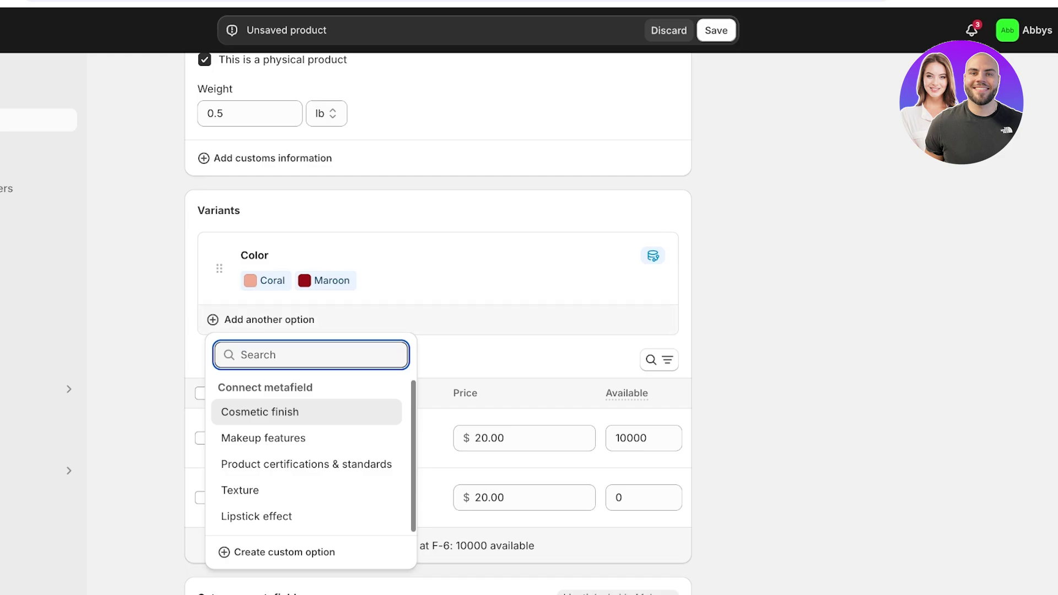
pyautogui.scroll(-8, 438, 323)
pyautogui.scroll(4, 438, 323)
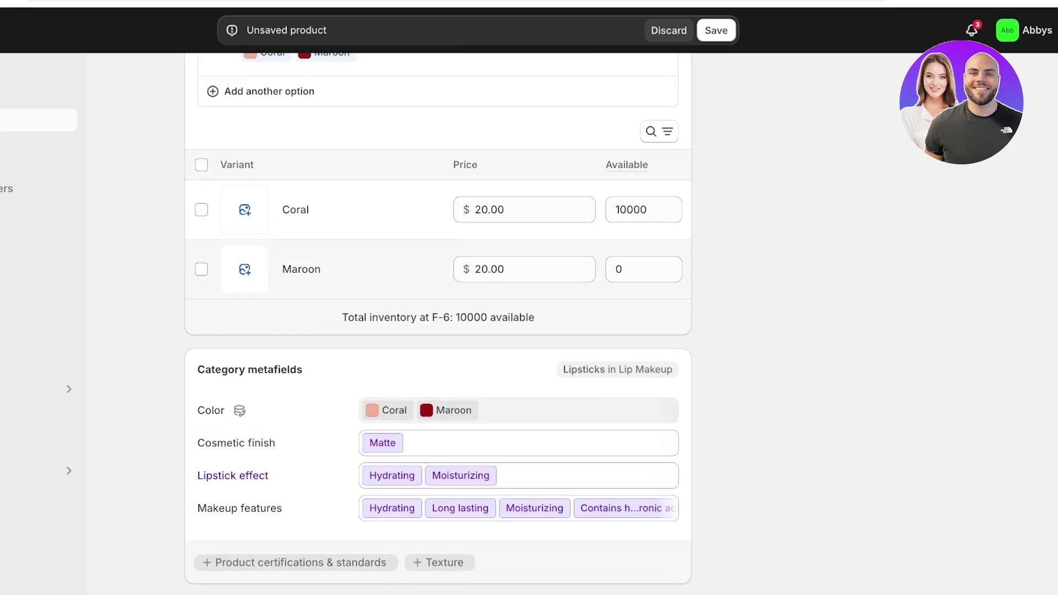
# Step: Set the available quantity to 5000 for both the Coral and Maroon variants
pyautogui.click(631, 223)
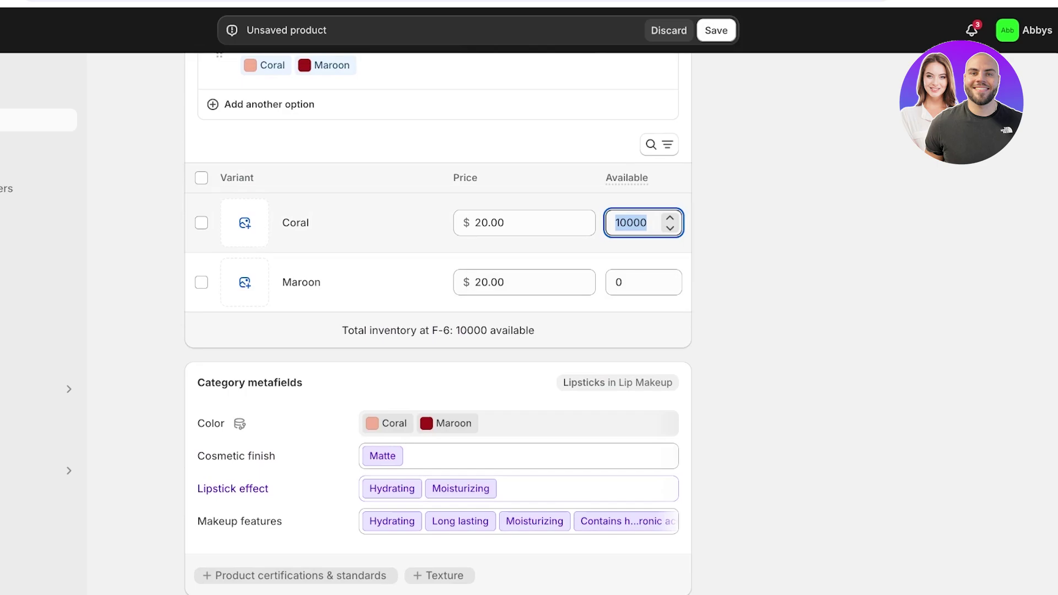
pyautogui.write('5000')
pyautogui.click(301, 282)
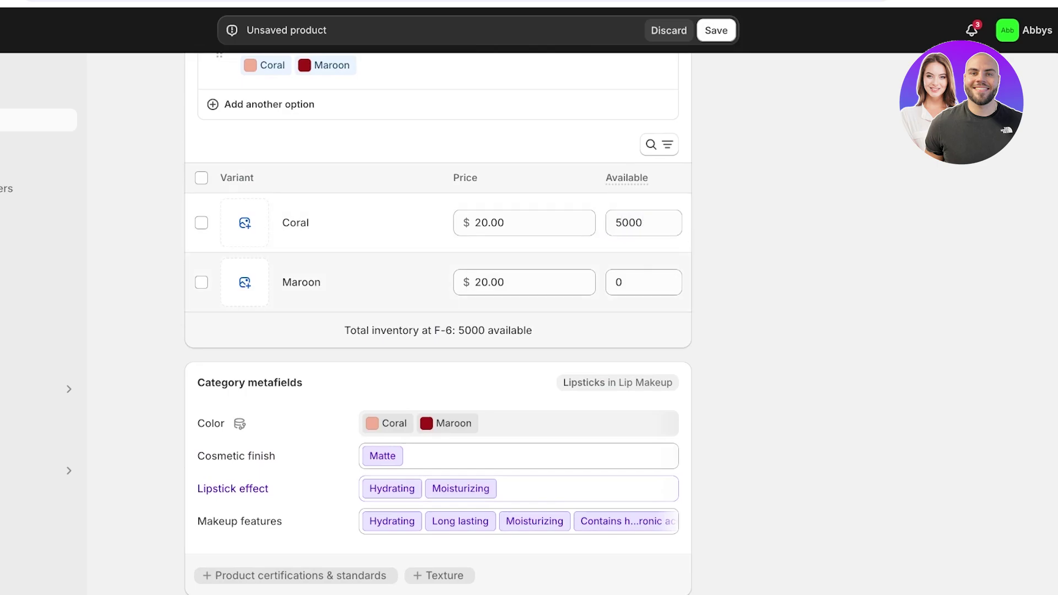
pyautogui.click(709, 66)
pyautogui.click(631, 283)
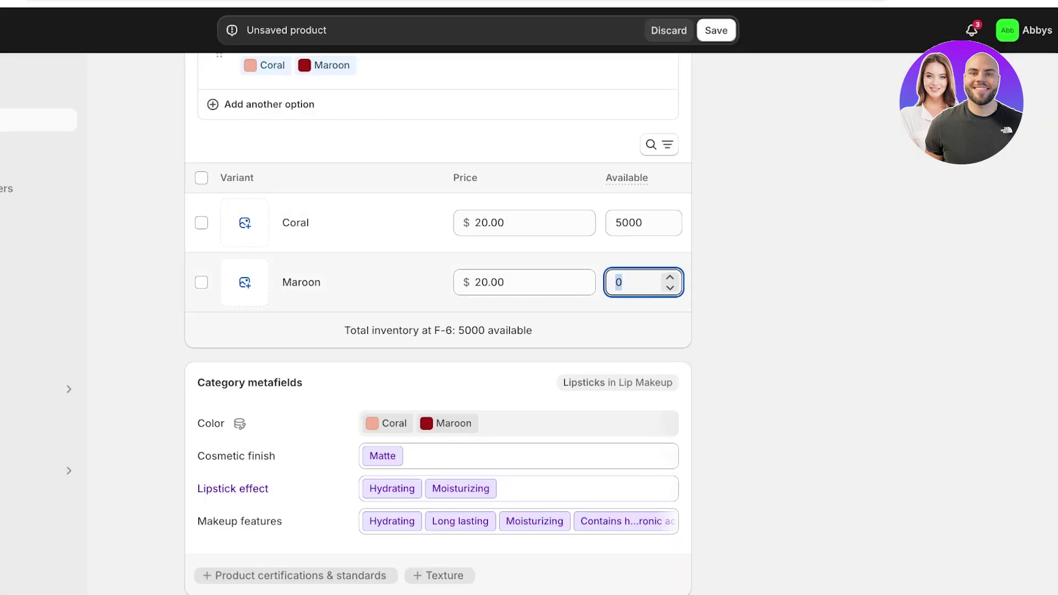
pyautogui.write('5000')
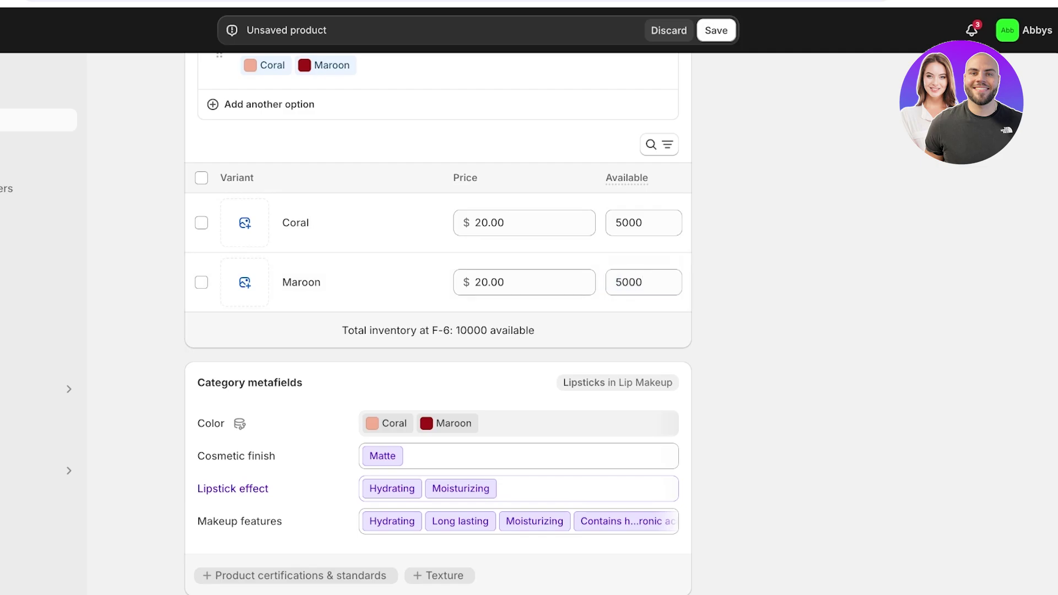
# Step: Assign the PASSIONATEROSE_2 image to the Coral variant
pyautogui.click(244, 282)
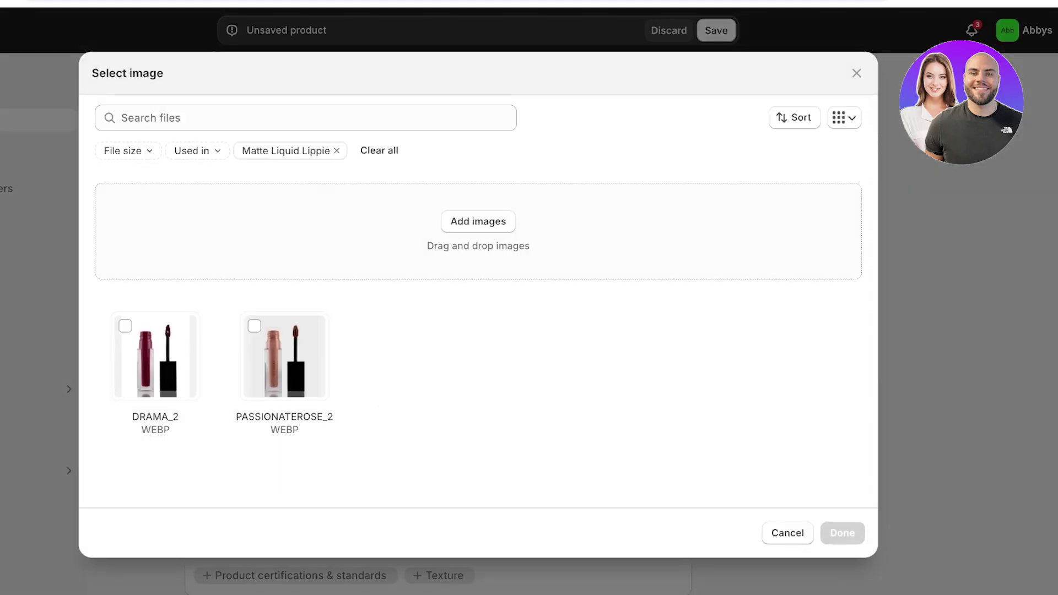
pyautogui.click(856, 72)
pyautogui.click(245, 223)
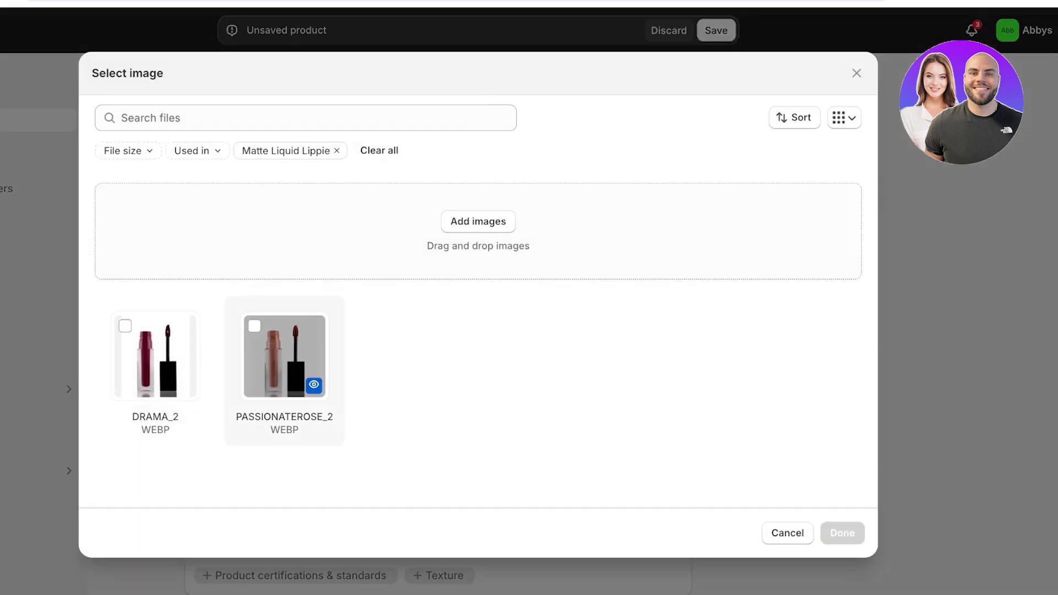
pyautogui.click(284, 355)
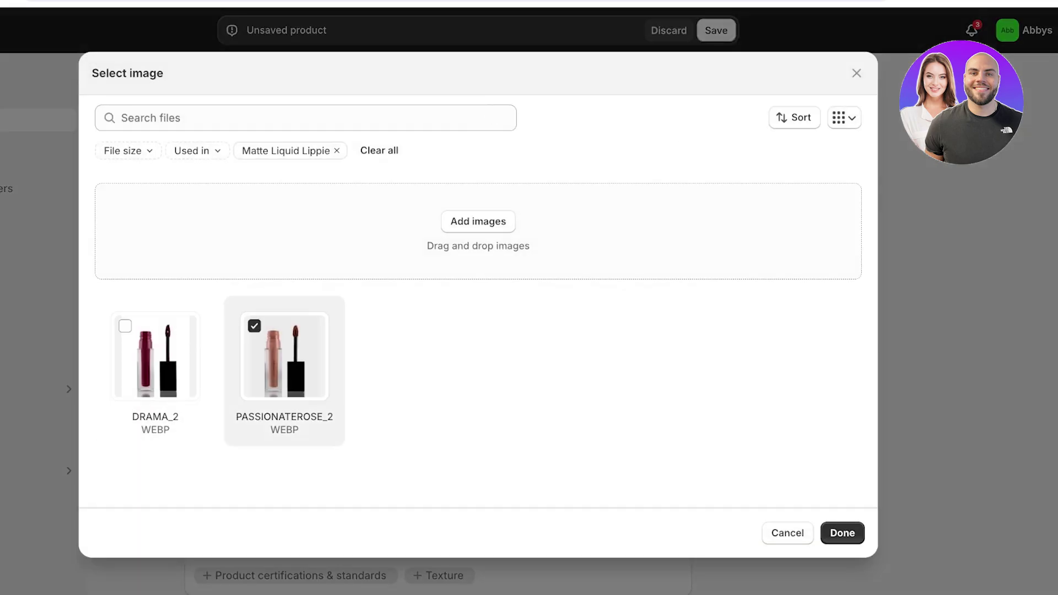
pyautogui.click(842, 533)
# Step: Assign the DRAMA_2 image to the Maroon variant
pyautogui.click(243, 281)
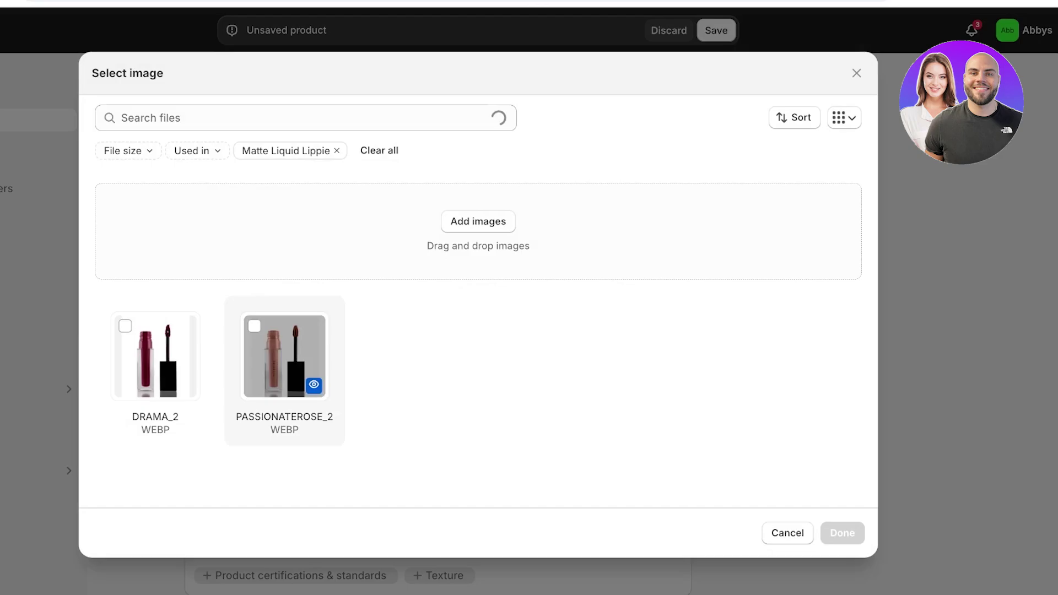
pyautogui.click(156, 355)
pyautogui.click(842, 533)
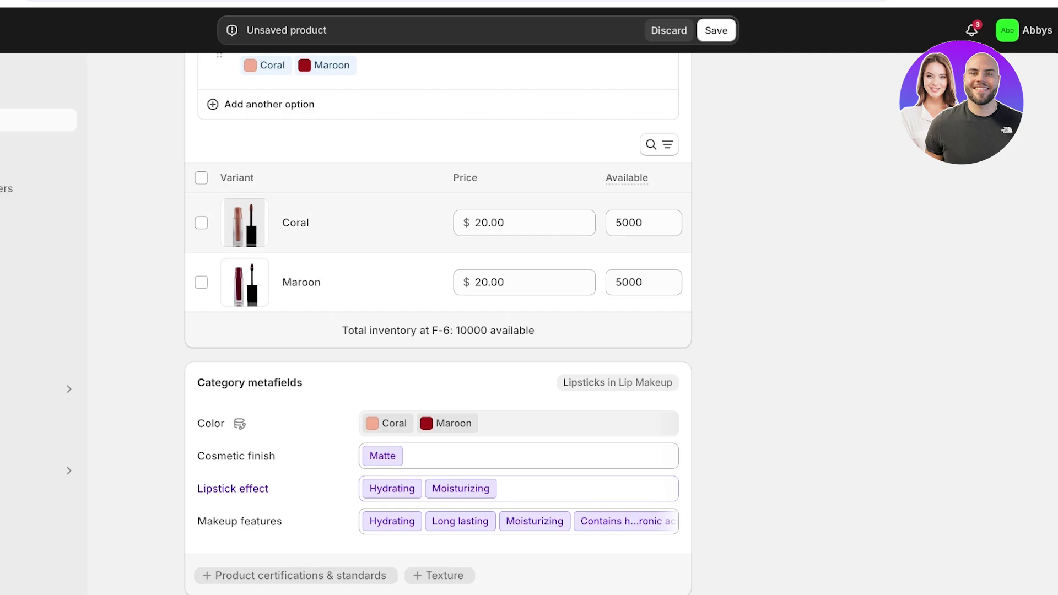
# Step: Set the product type to Makeup in the product organization details
pyautogui.scroll(-4, 438, 331)
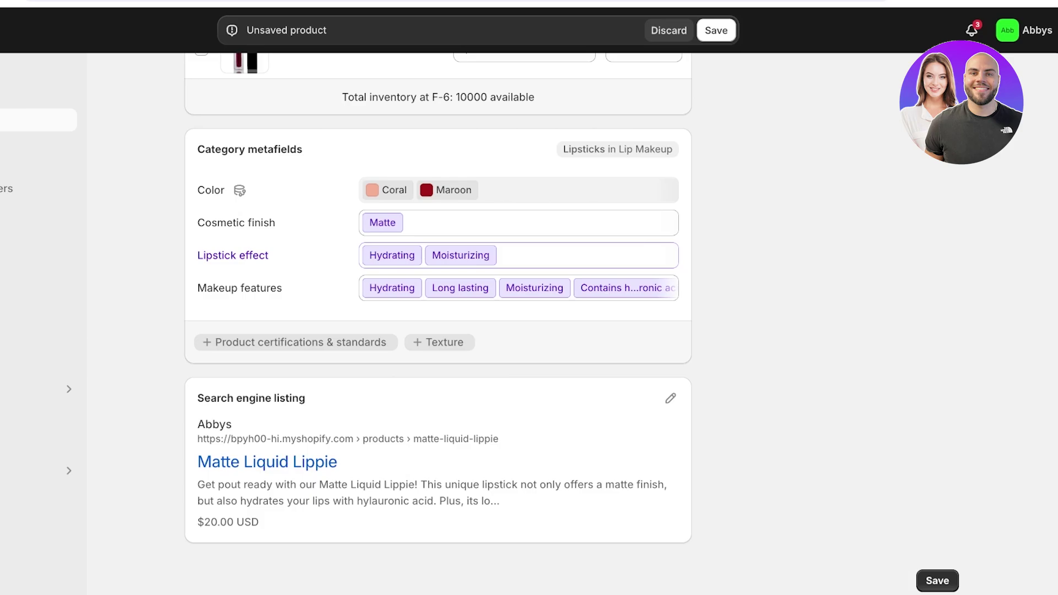
pyautogui.scroll(15, 438, 297)
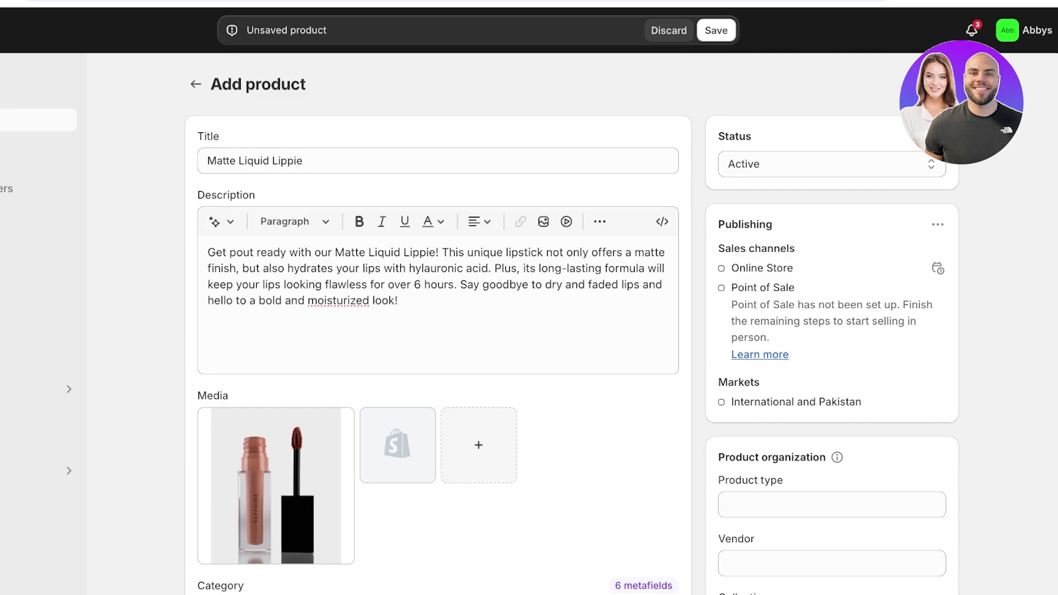
pyautogui.scroll(-3, 438, 297)
pyautogui.click(831, 322)
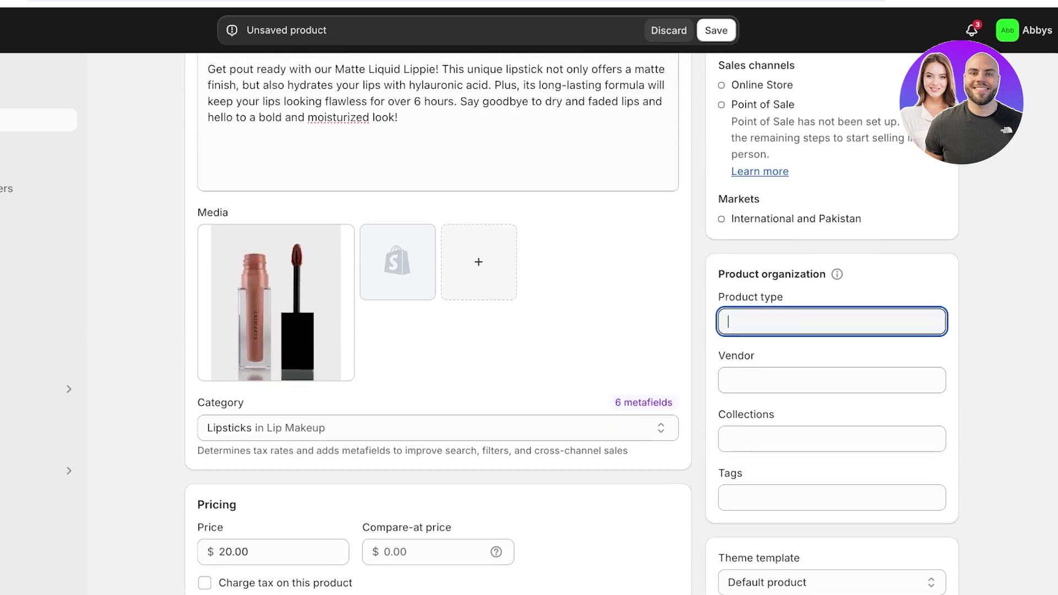
pyautogui.write('M')
pyautogui.press('BackSpace')
pyautogui.write('Mak')
pyautogui.press('BackSpace')
pyautogui.press('BackSpace')
pyautogui.press('BackSpace')
pyautogui.write('Makeup')
# Step: Add the product to the Home page collection
pyautogui.click(831, 439)
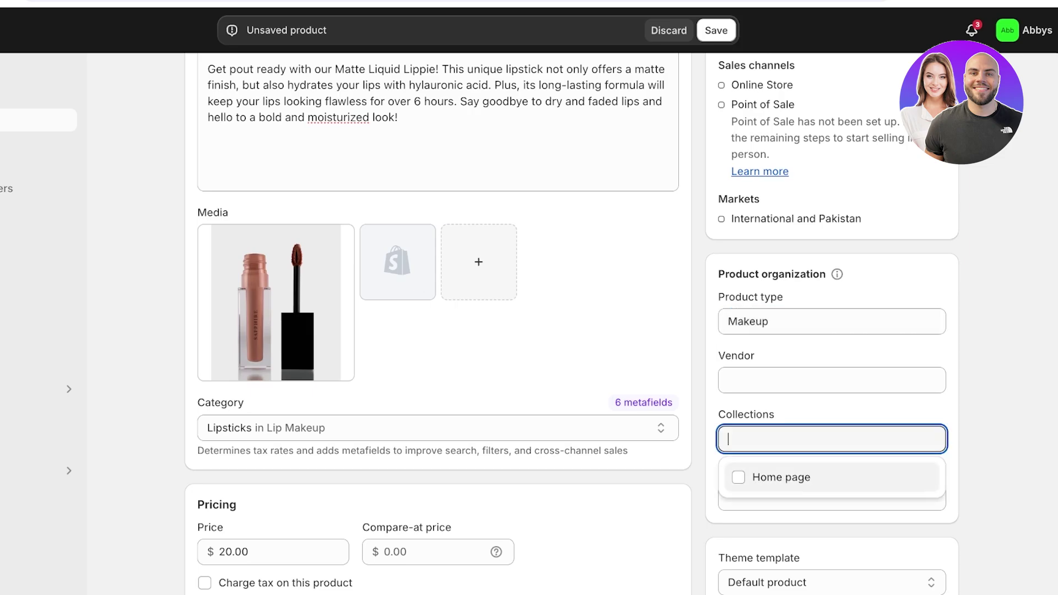
pyautogui.click(738, 477)
pyautogui.press('Escape')
pyautogui.click(831, 514)
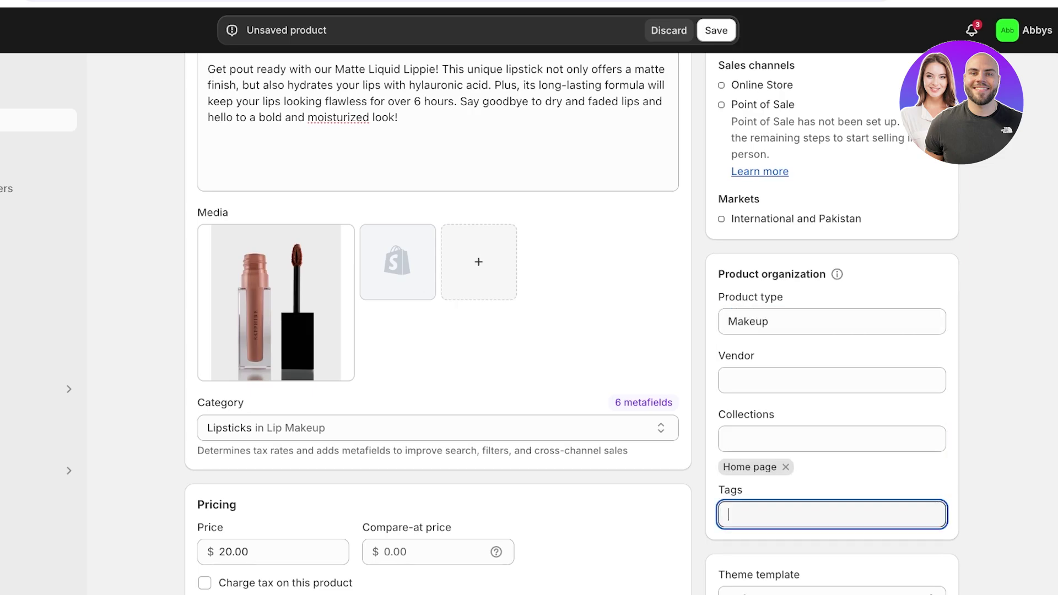
pyautogui.click(831, 439)
pyautogui.write('A')
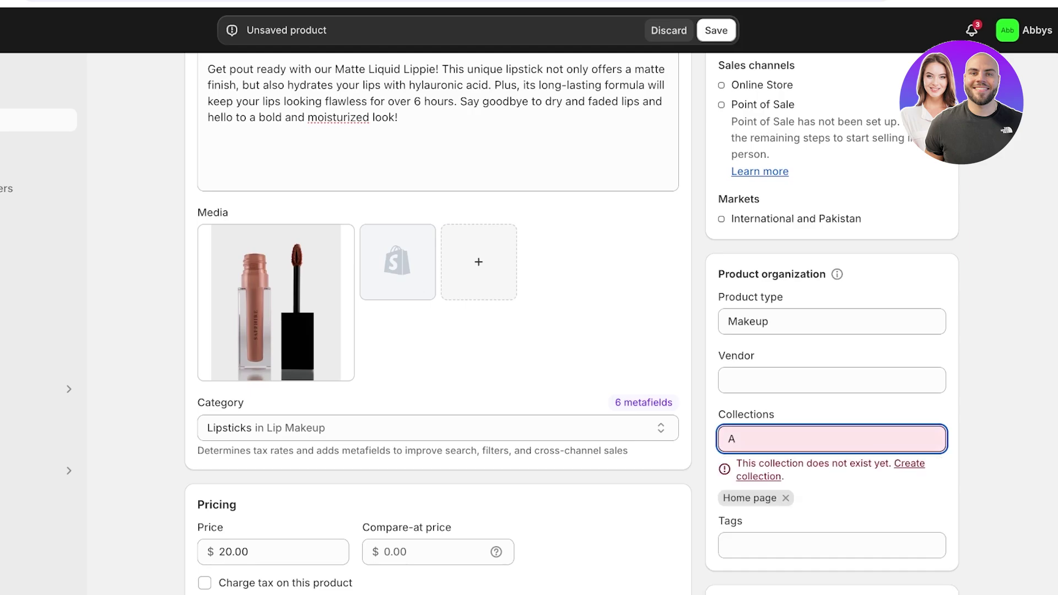
pyautogui.press('BackSpace')
pyautogui.scroll(-1, 571, 324)
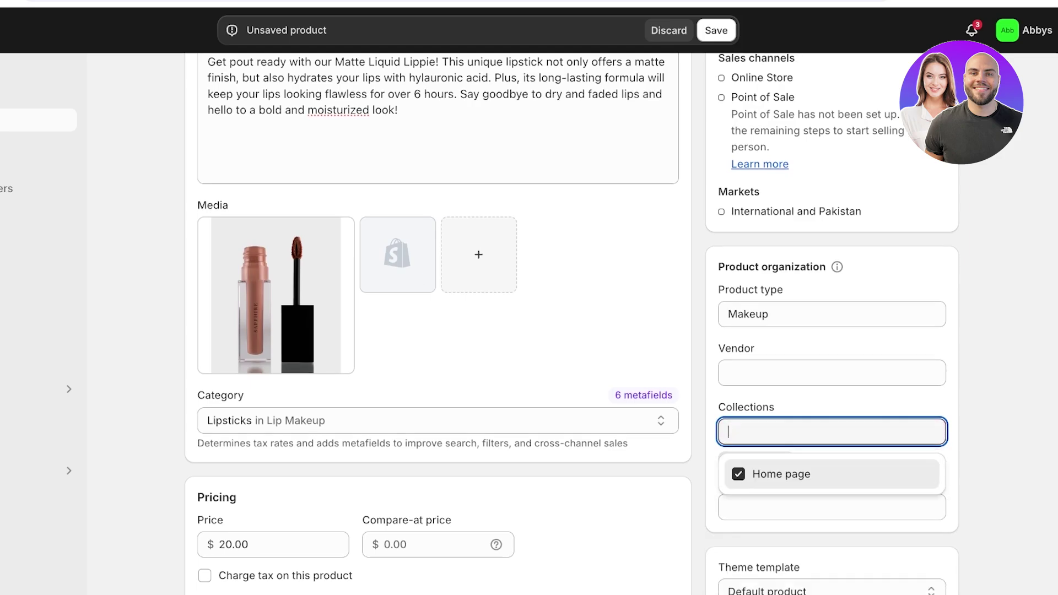
# Step: Tag the product with Lipstick and Lip, and save the product
pyautogui.click(728, 491)
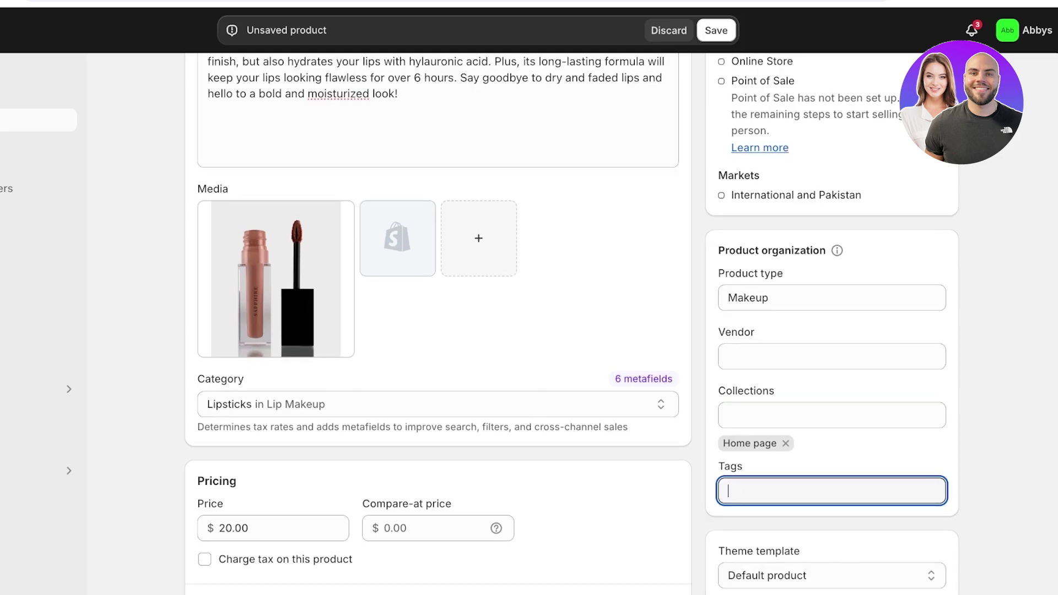
pyautogui.write('Lipstick')
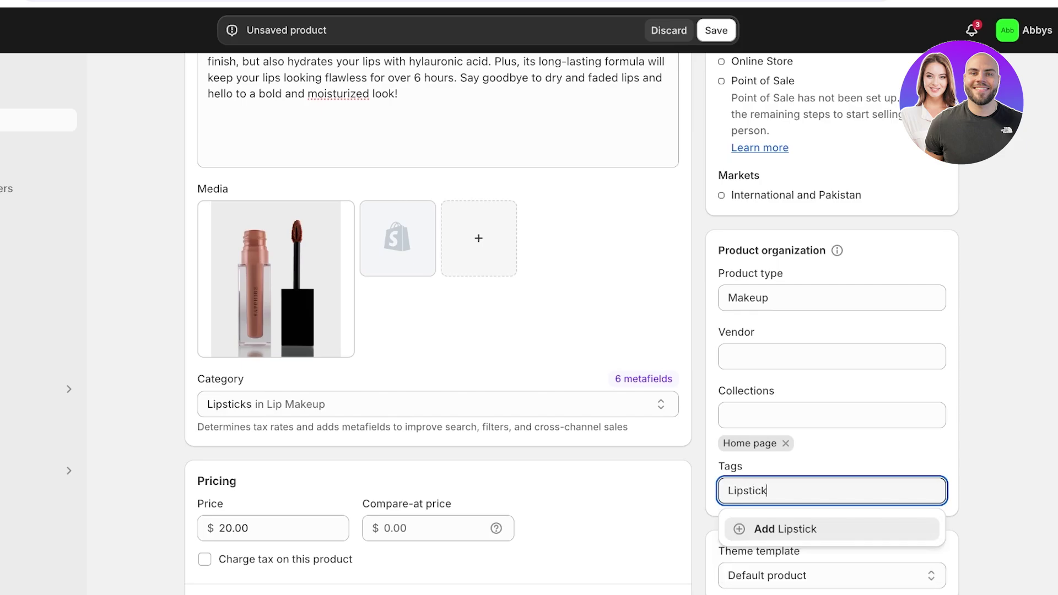
pyautogui.press('Return')
pyautogui.write('Lip')
pyautogui.press('Return')
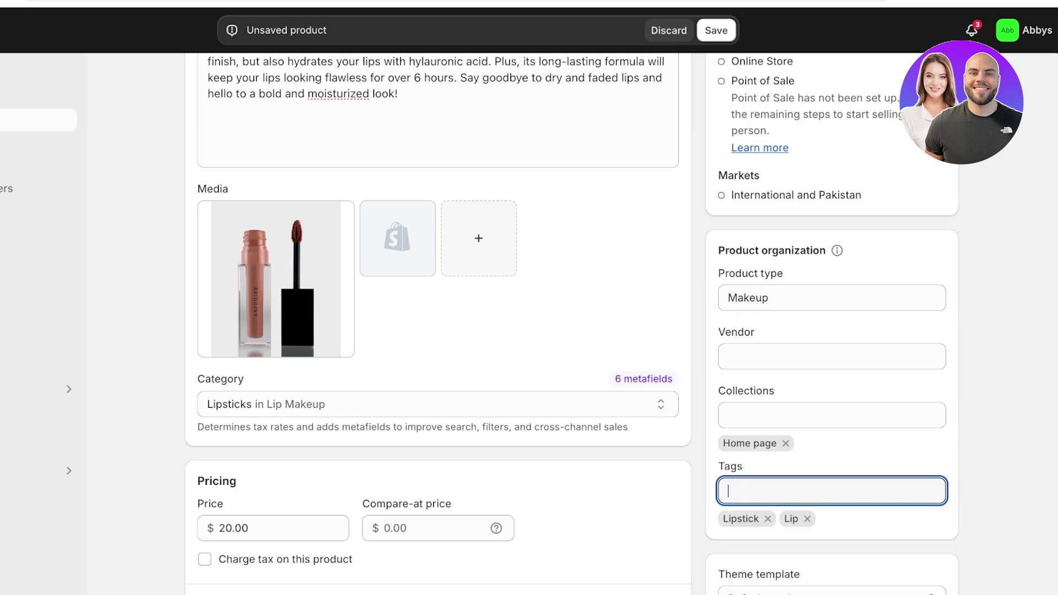
pyautogui.scroll(-15, 438, 325)
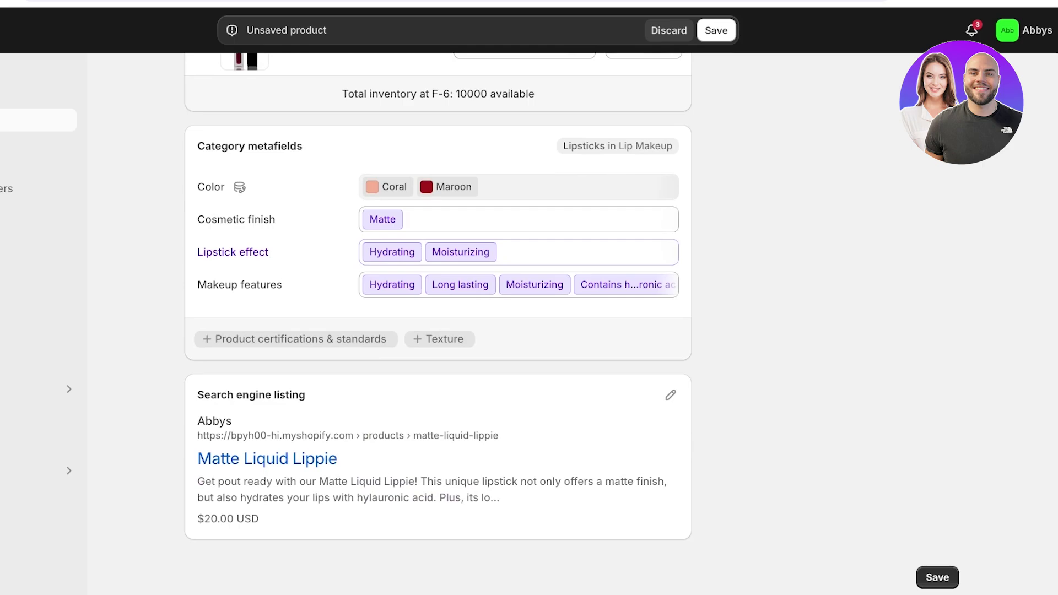
pyautogui.click(938, 577)
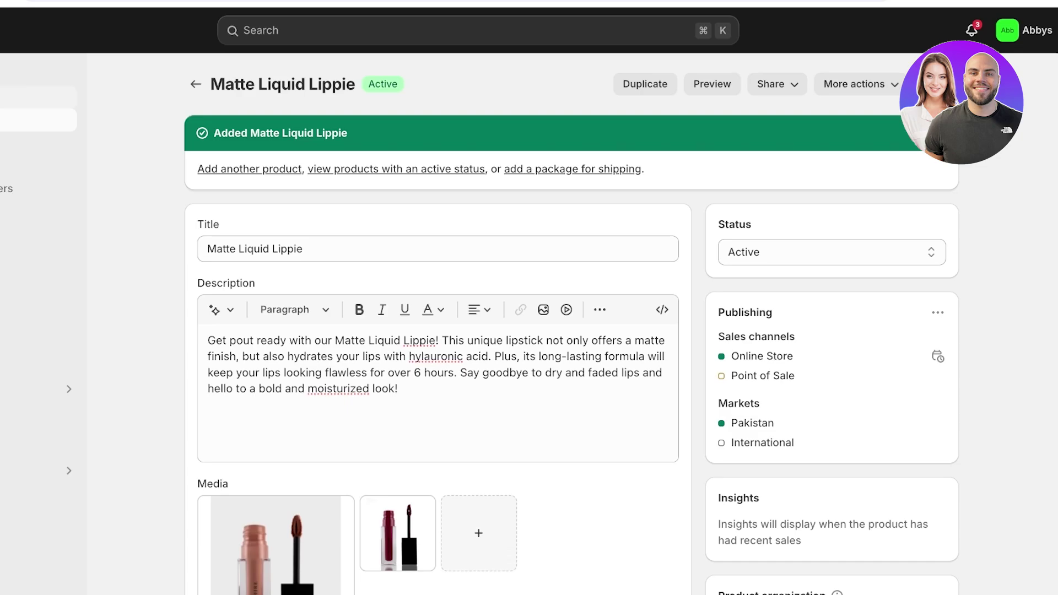
# Step: Preview the Matte Liquid Lippie page in the online store and select the Maroon color swatch
pyautogui.hotkey('alt', 'Left')
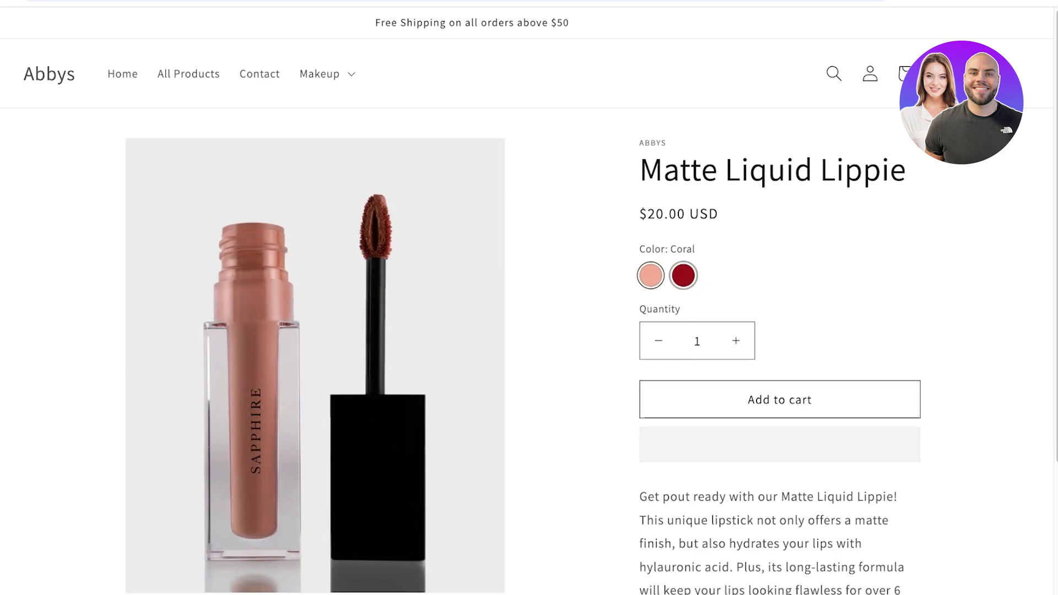
pyautogui.click(684, 276)
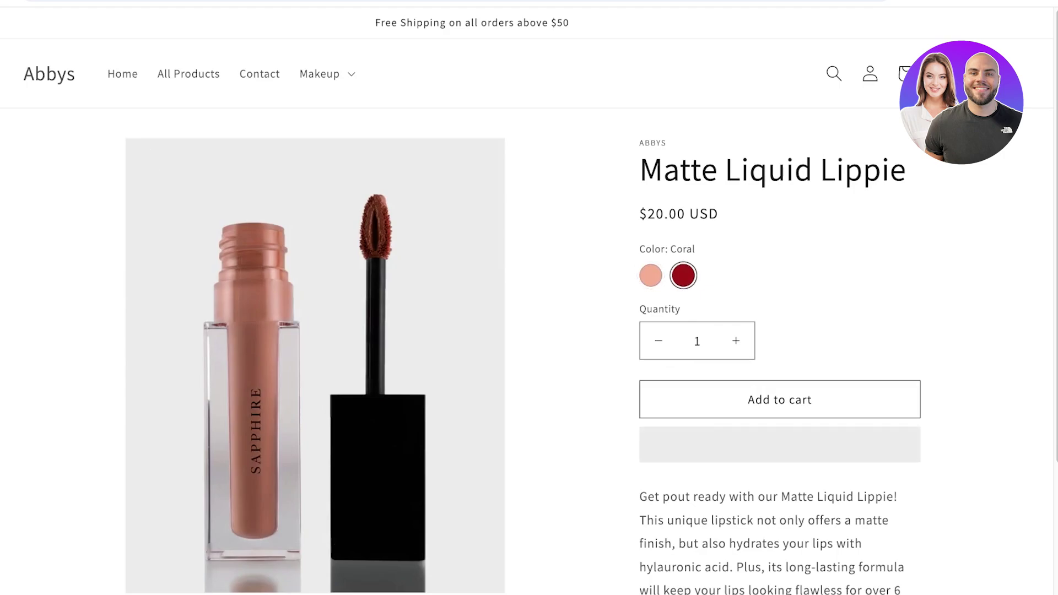
pyautogui.scroll(-3, 529, 297)
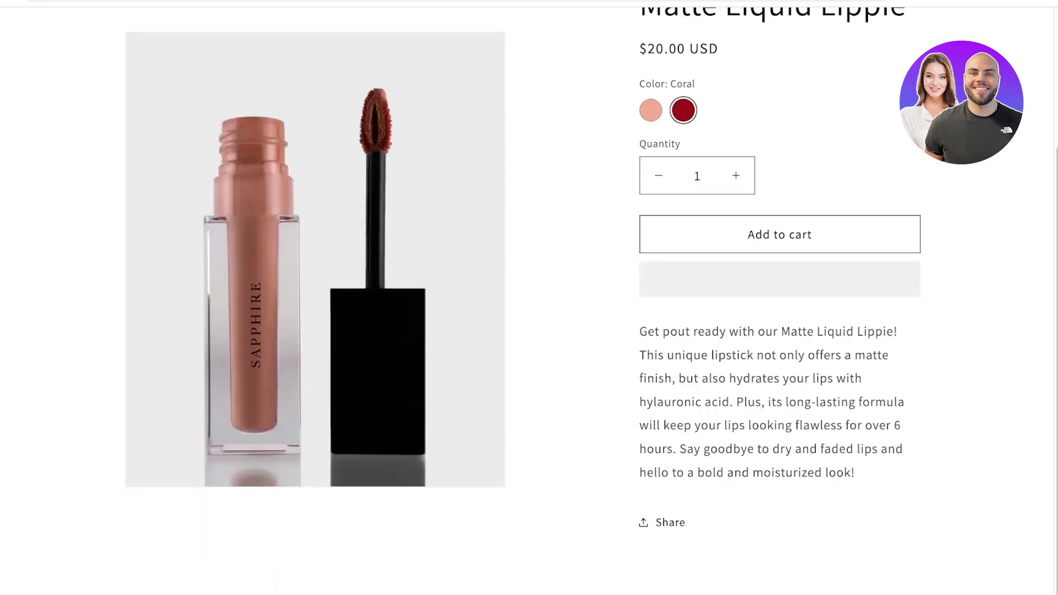
pyautogui.scroll(1, 529, 298)
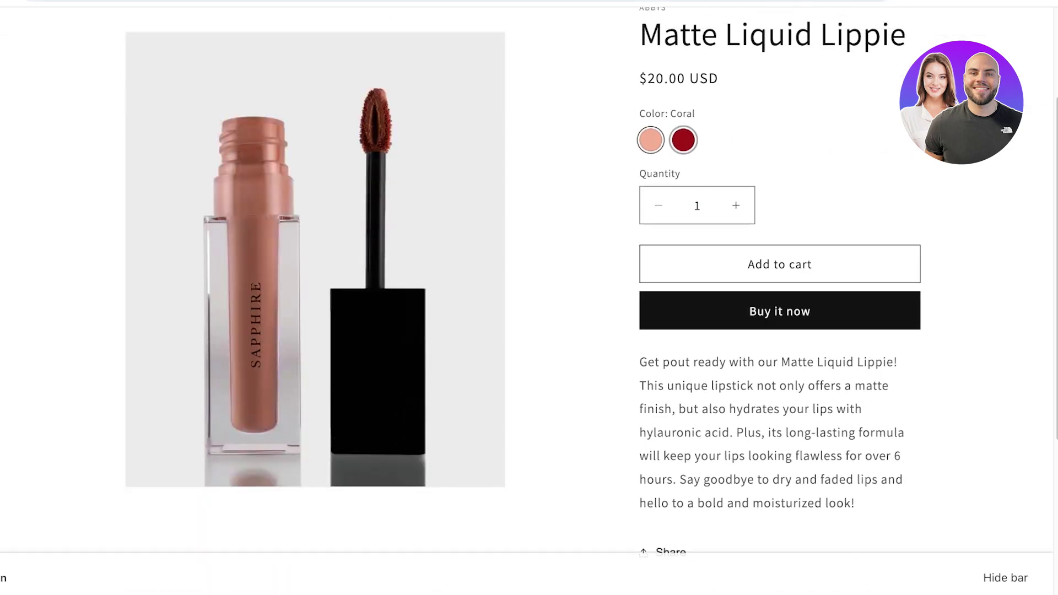
pyautogui.click(683, 139)
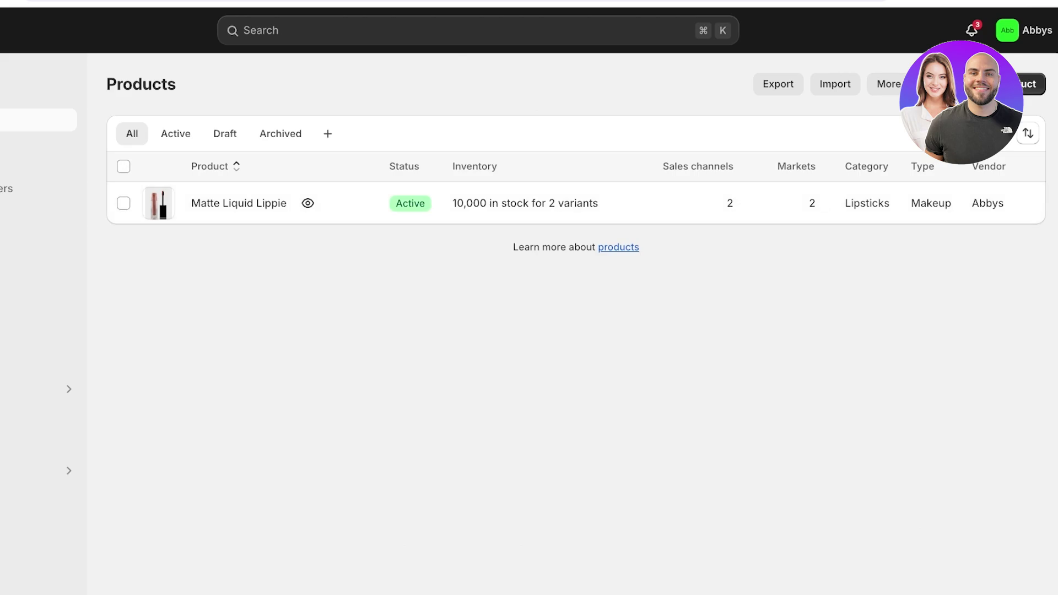
# Step: Open the general shipping profile in the store's shipping and delivery settings and review its Domestic and International zones
pyautogui.click(50, 580)
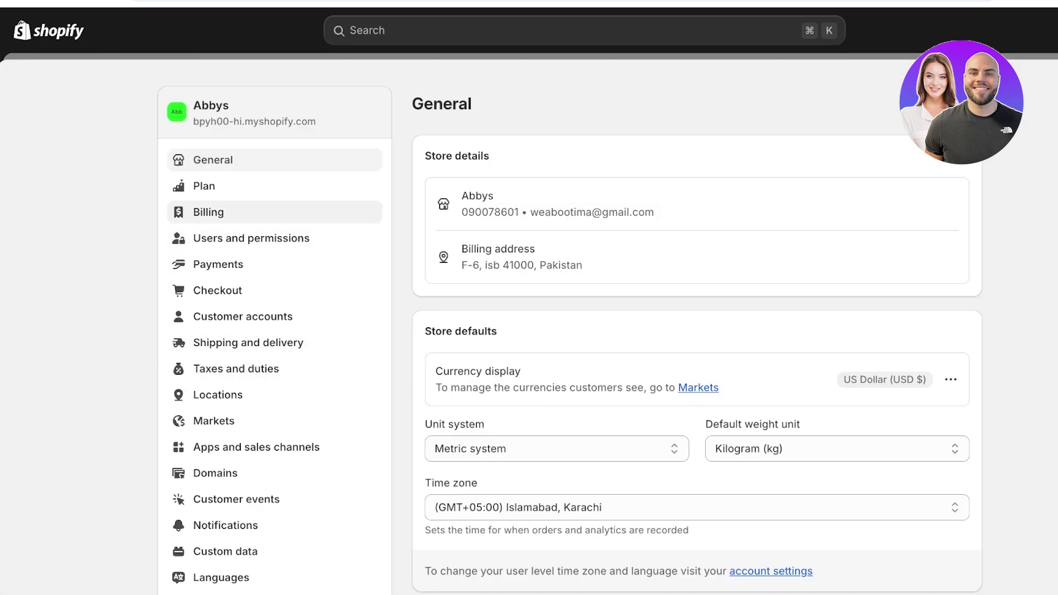
pyautogui.click(248, 342)
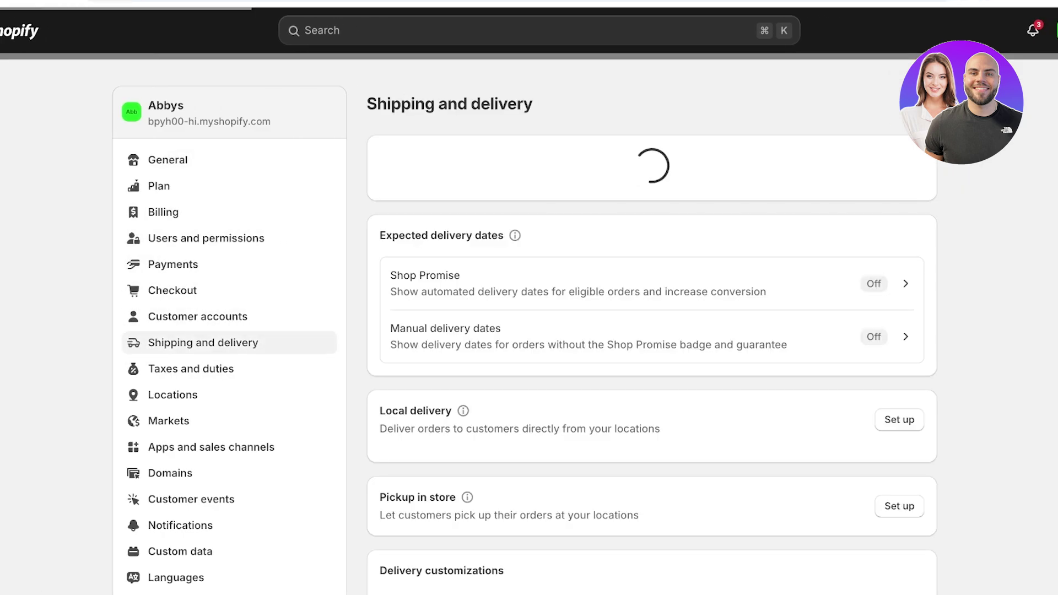
pyautogui.scroll(-2, 650, 330)
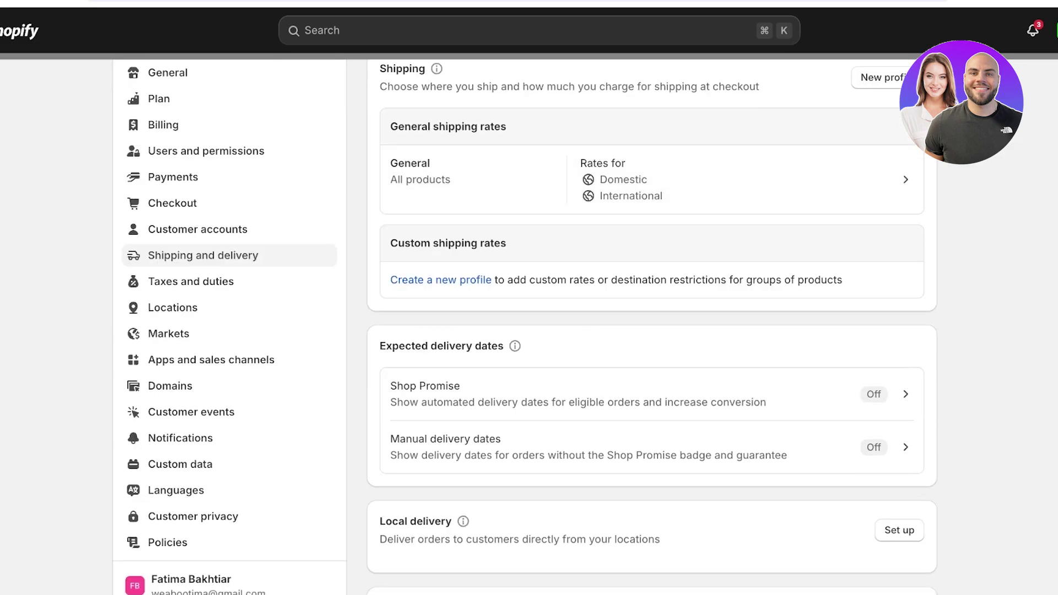
pyautogui.scroll(1, 650, 331)
pyautogui.scroll(1, 652, 327)
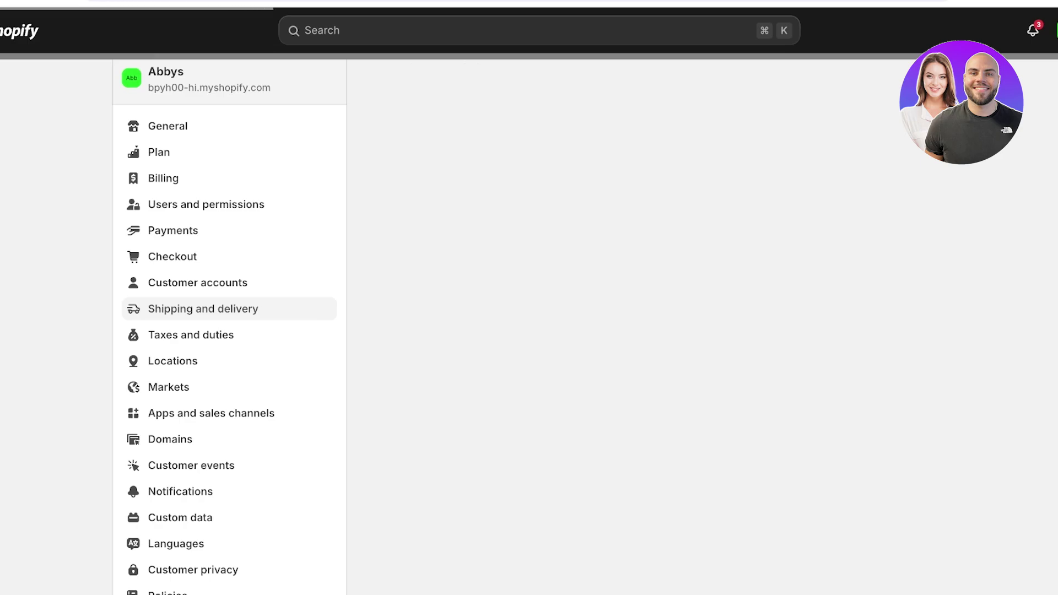
pyautogui.scroll(-3, 651, 342)
pyautogui.scroll(3, 651, 342)
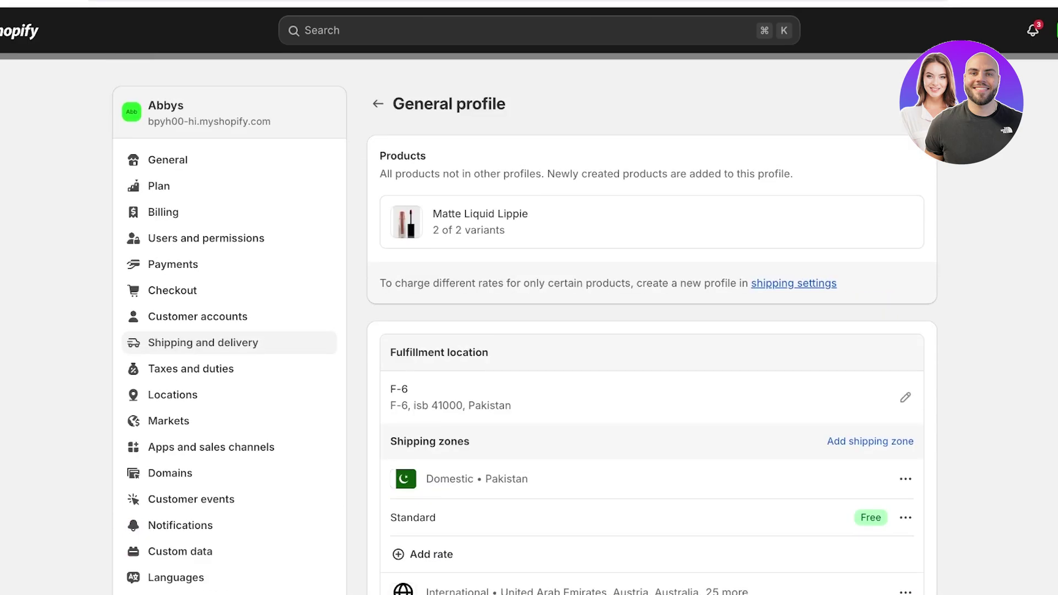
pyautogui.scroll(-1, 651, 341)
pyautogui.scroll(-4, 523, 331)
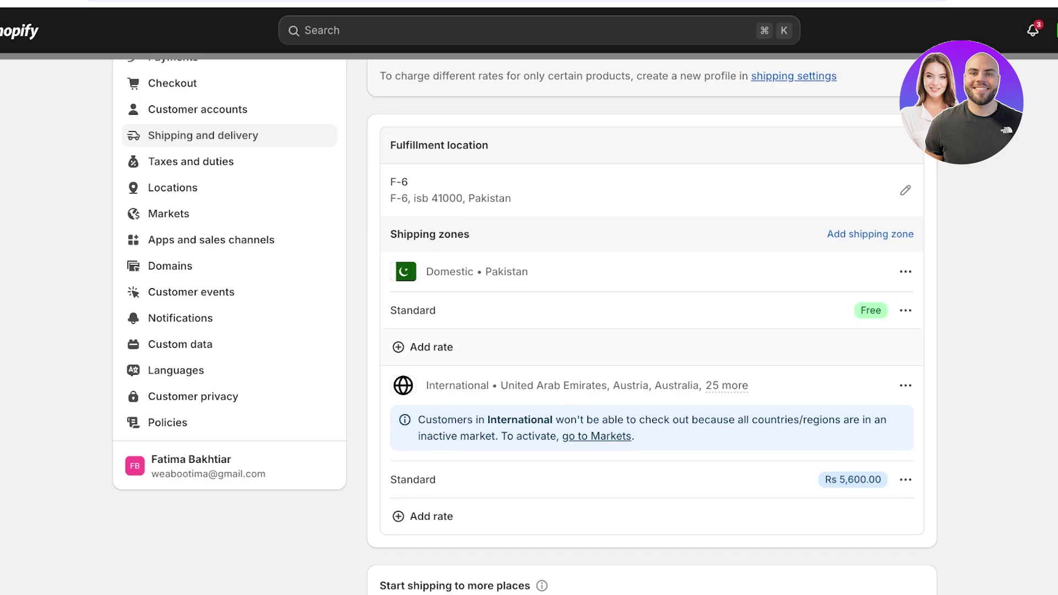
# Step: Add a custom flat rate named "Flat Shipping Rate" priced at $2.00 to the Domestic shipping zone
pyautogui.click(432, 347)
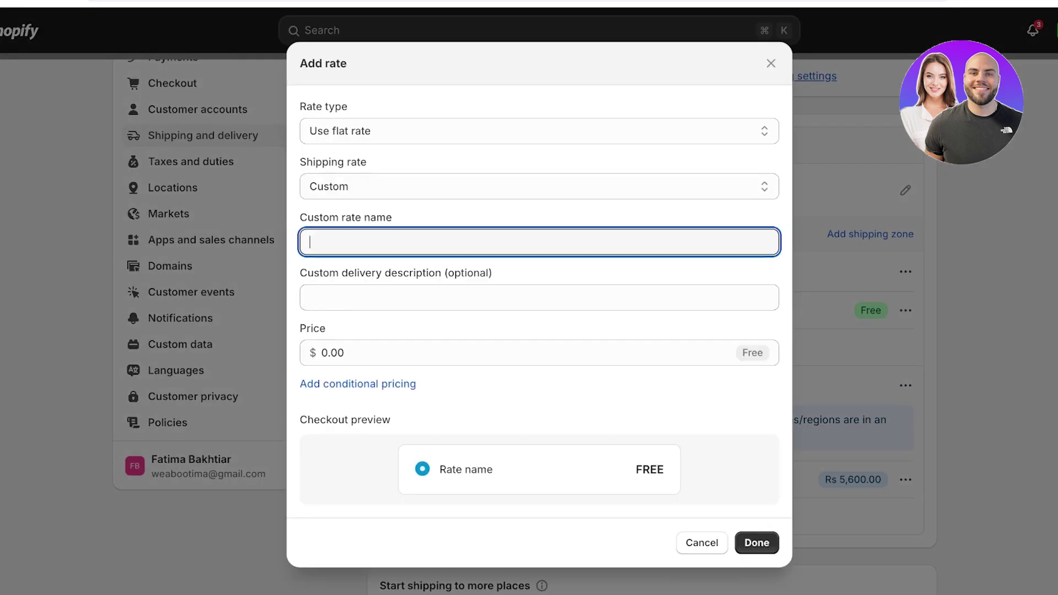
pyautogui.click(333, 353)
pyautogui.write('2')
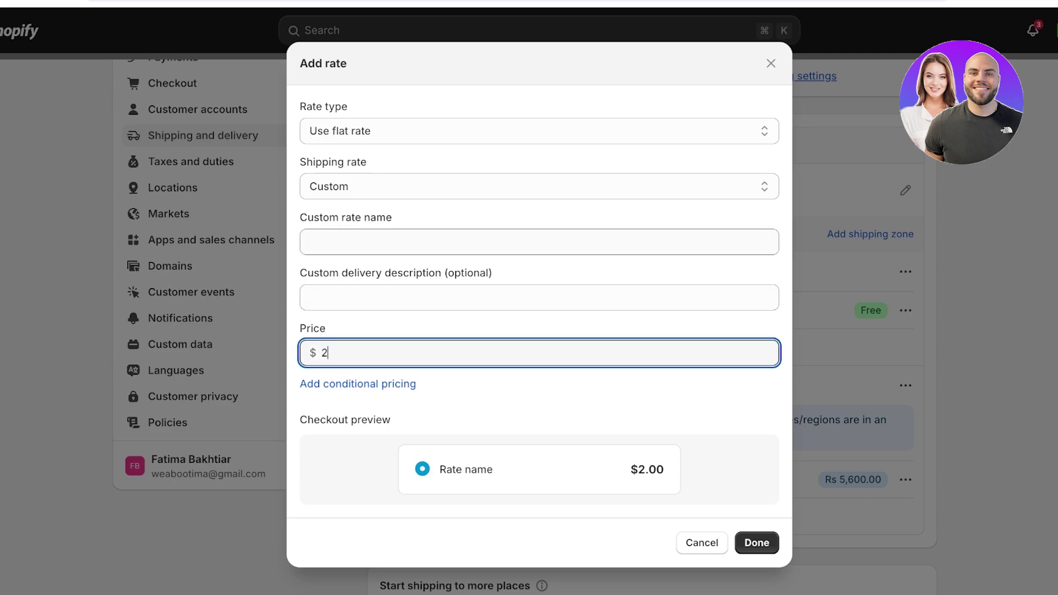
pyautogui.click(309, 242)
pyautogui.write('Flat')
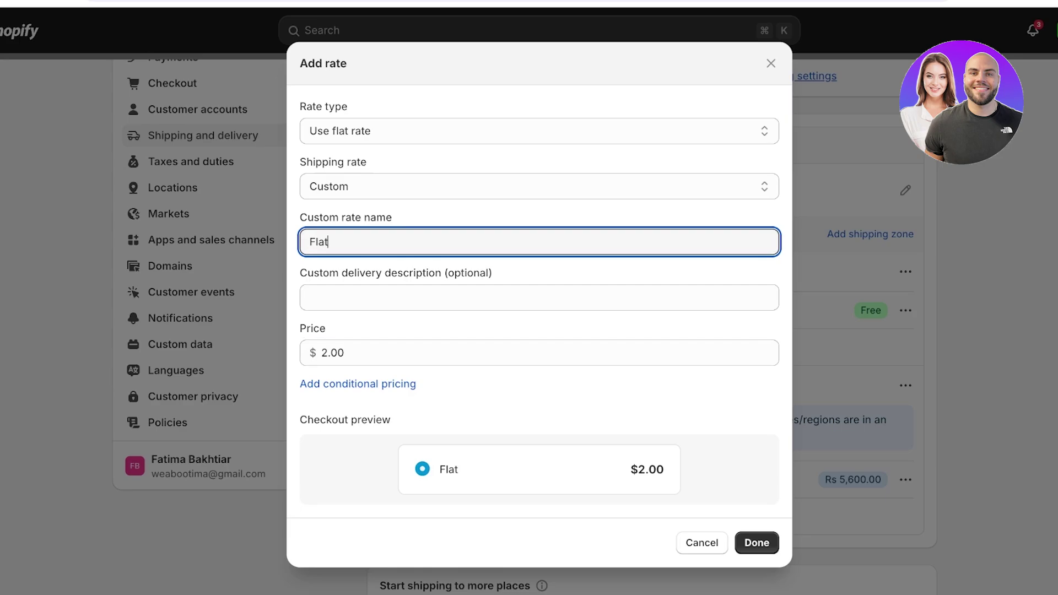
pyautogui.write(' Shipping Rate')
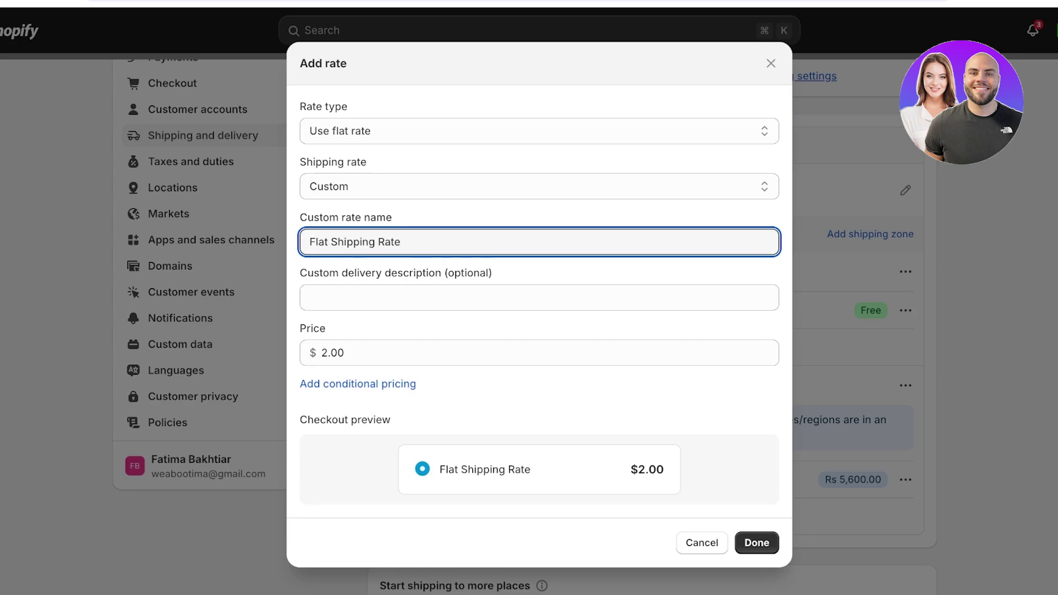
pyautogui.click(757, 543)
# Step: Delete the free Standard rate from the Domestic shipping zone
pyautogui.scroll(-3, 650, 331)
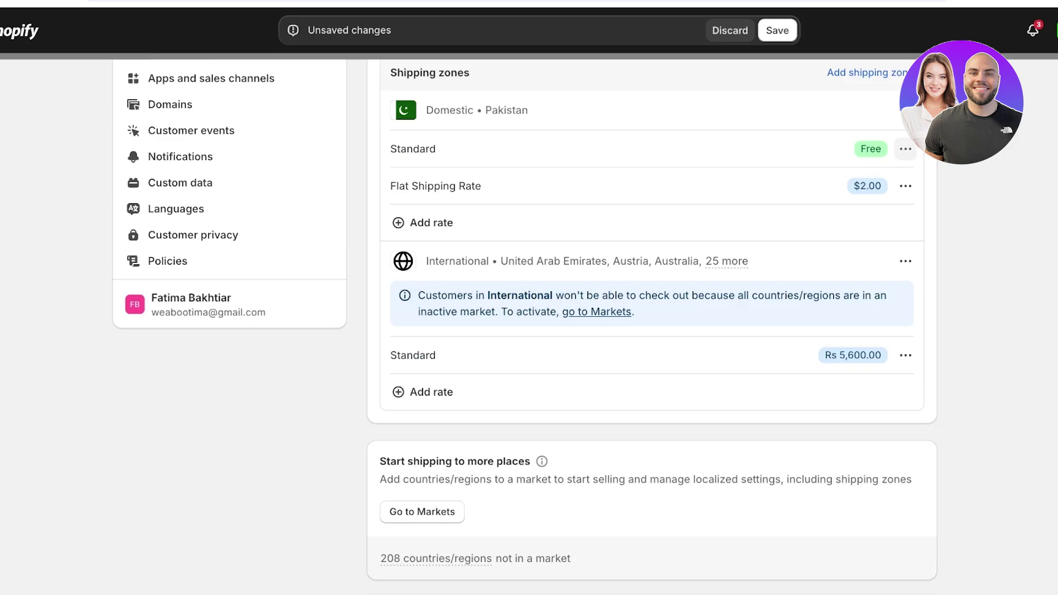
pyautogui.click(906, 149)
pyautogui.click(879, 208)
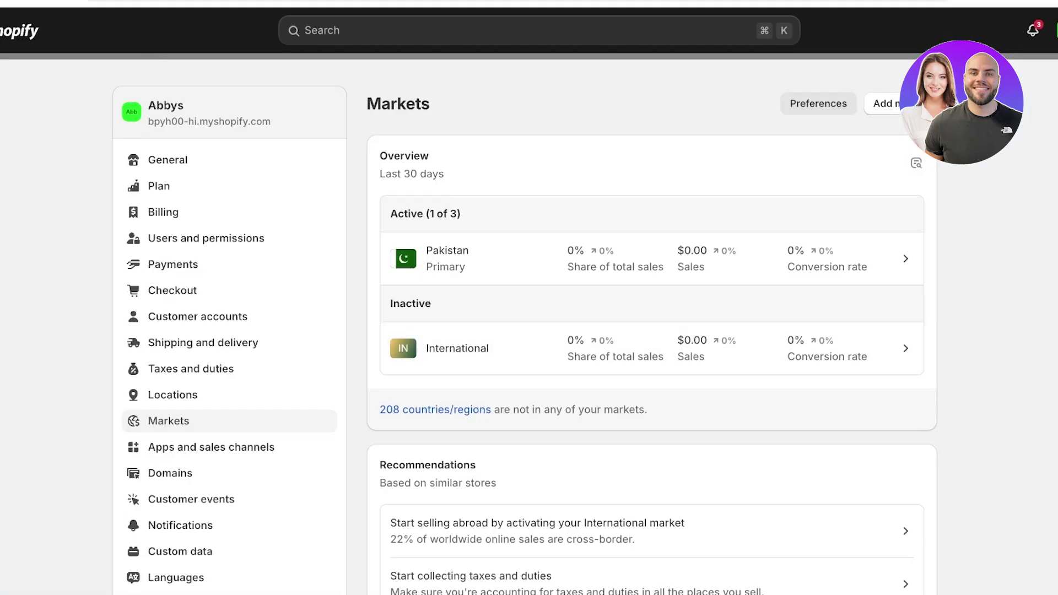
# Step: View the International market's settings and close the store settings
pyautogui.click(457, 348)
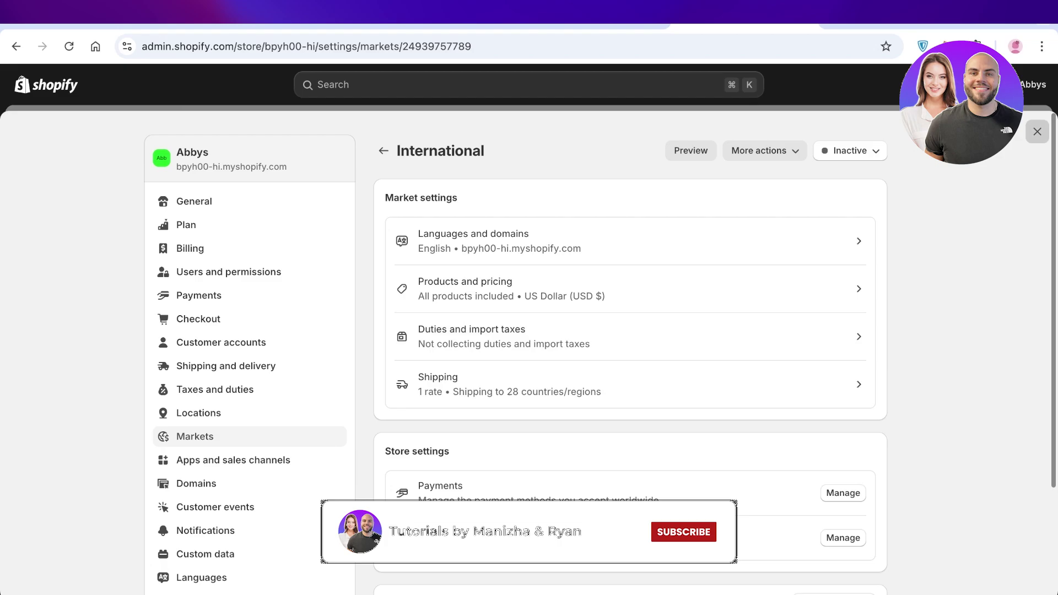
pyautogui.click(1036, 131)
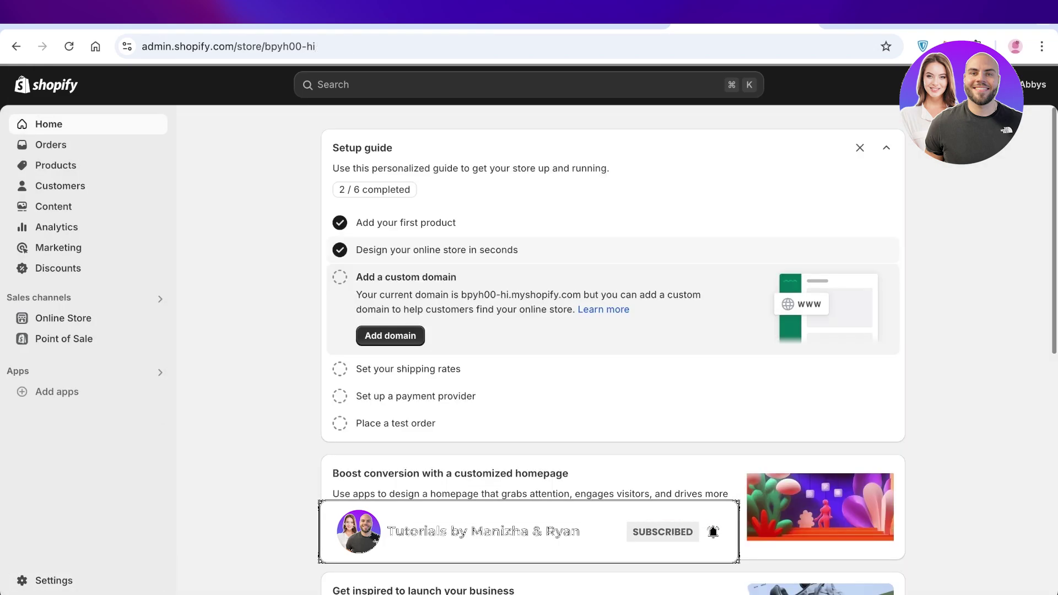